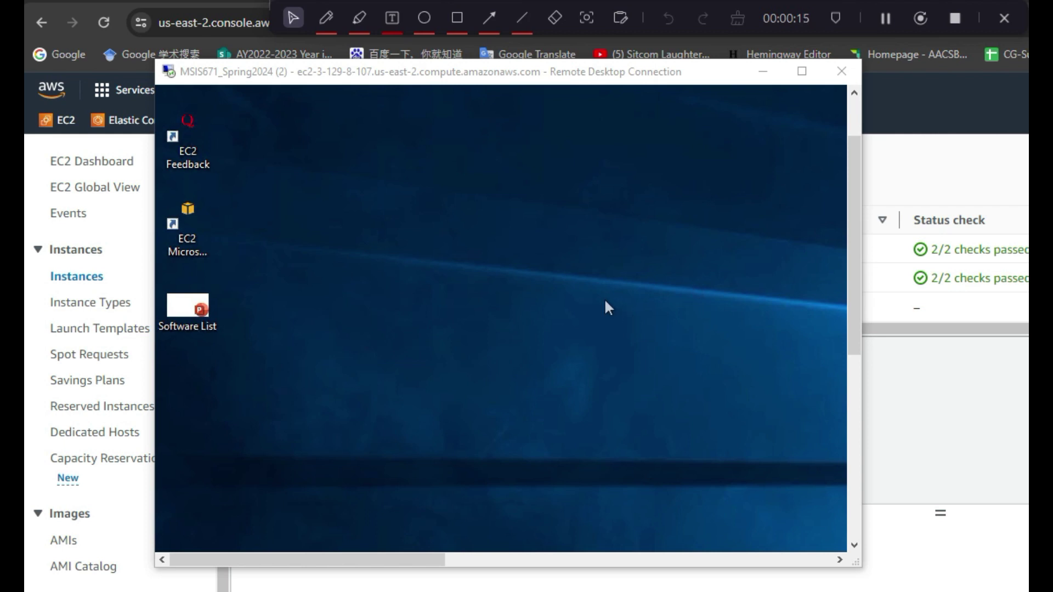
Close the open Remote Desktop window for MSIS671_Spring2024 and confirm disconnecting the remote session
drag(603, 74, 615, 60)
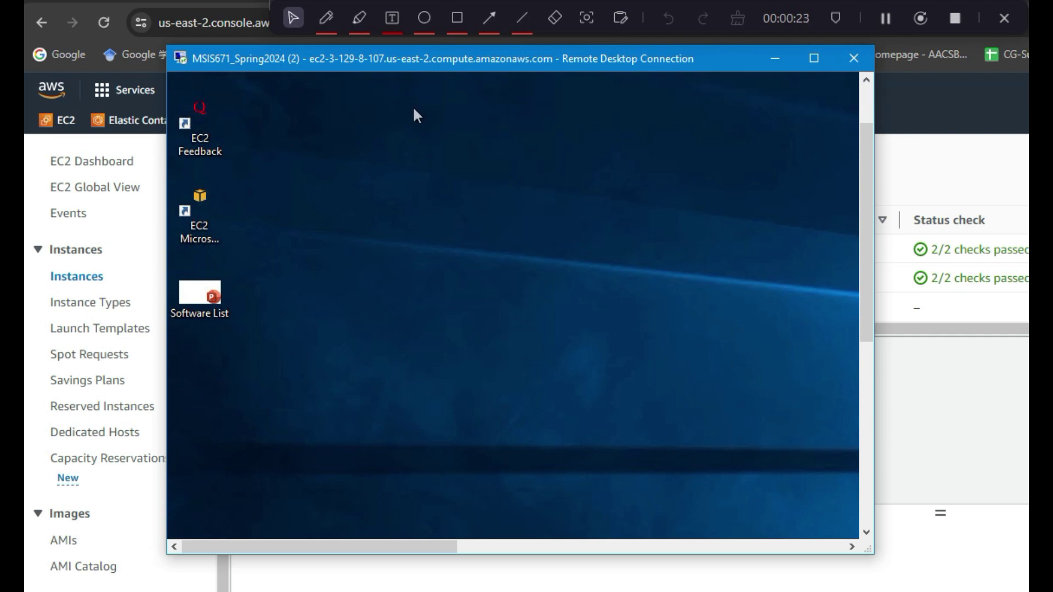
click(962, 424)
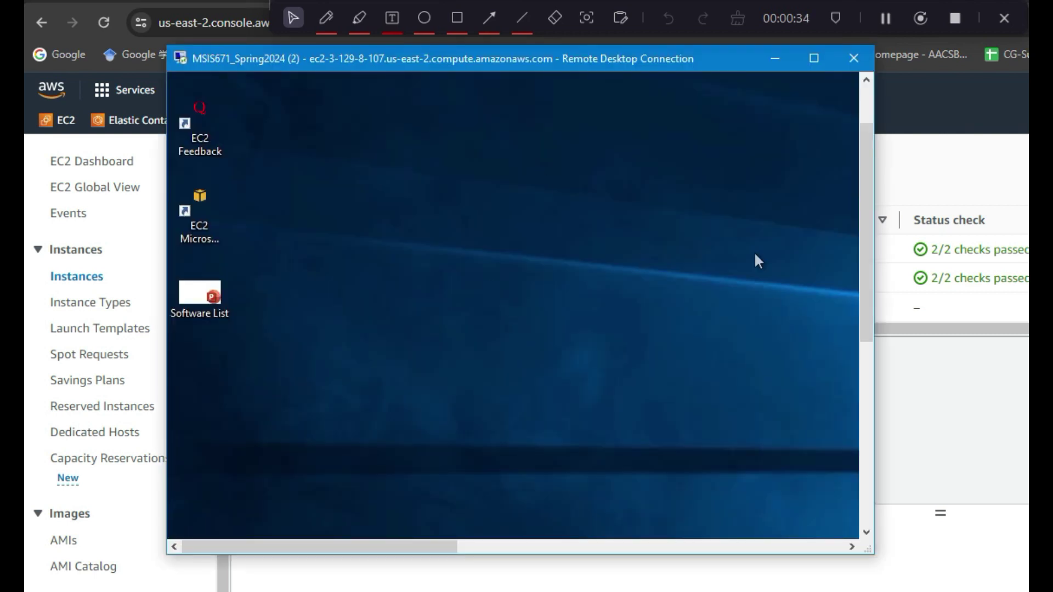
drag(863, 255, 866, 277)
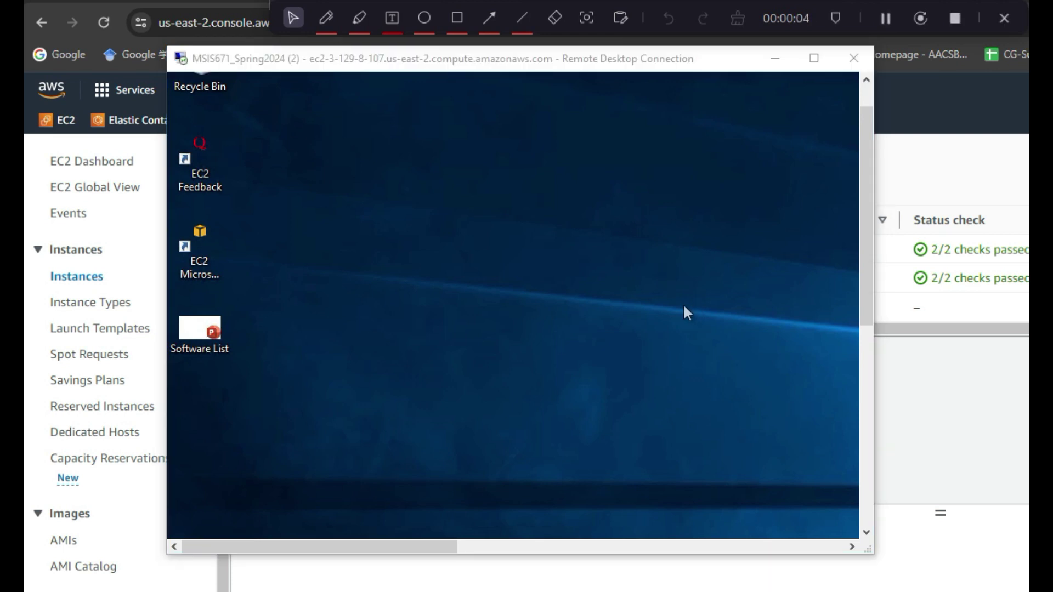
click(861, 68)
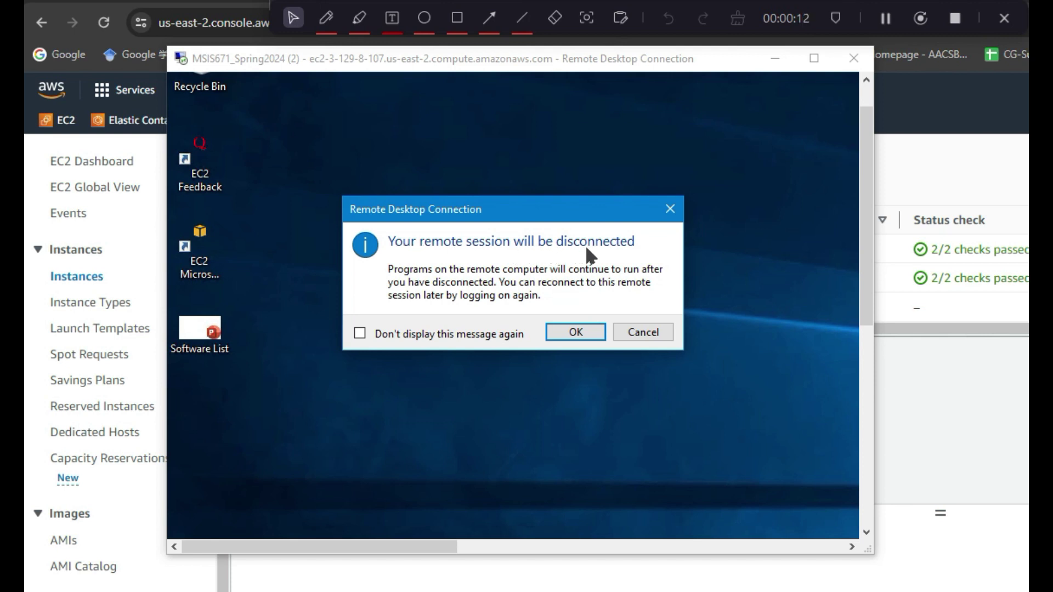
click(581, 331)
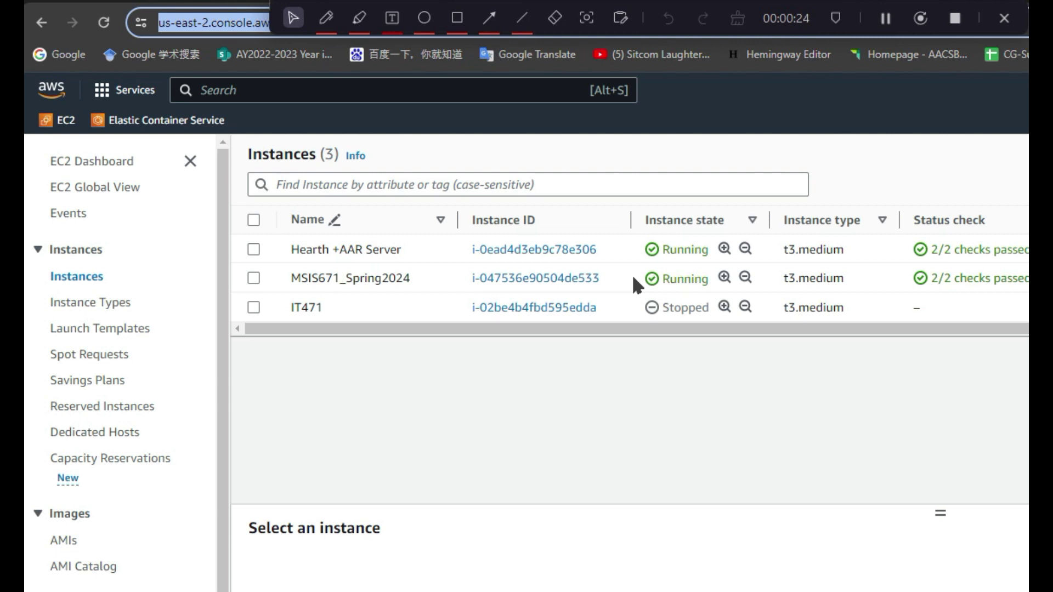
Select the MSIS671_Spring2024 instance in the EC2 instances list and open its RDP client connection options
click(667, 329)
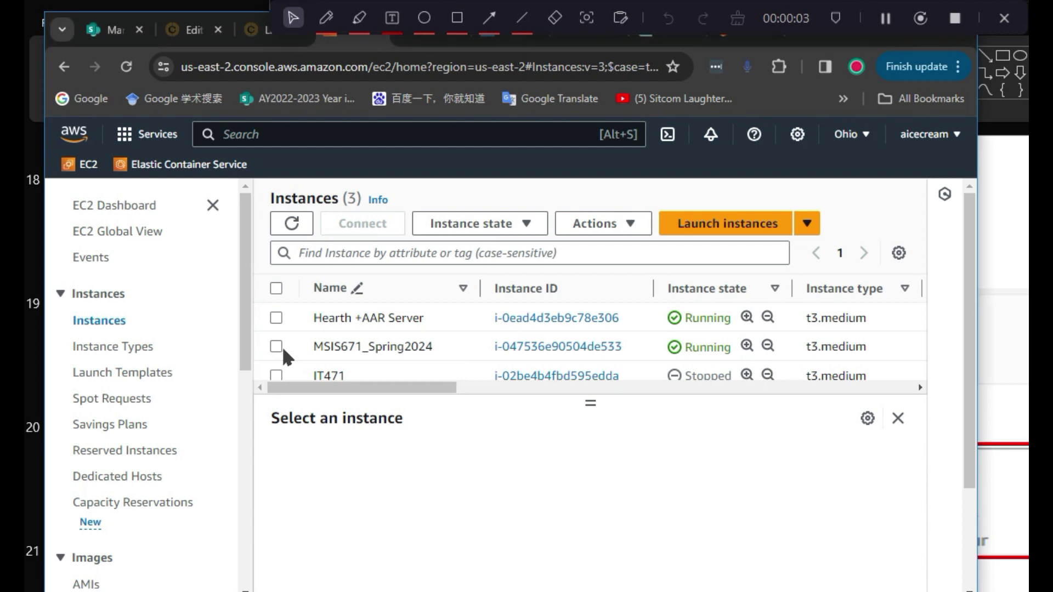
click(276, 346)
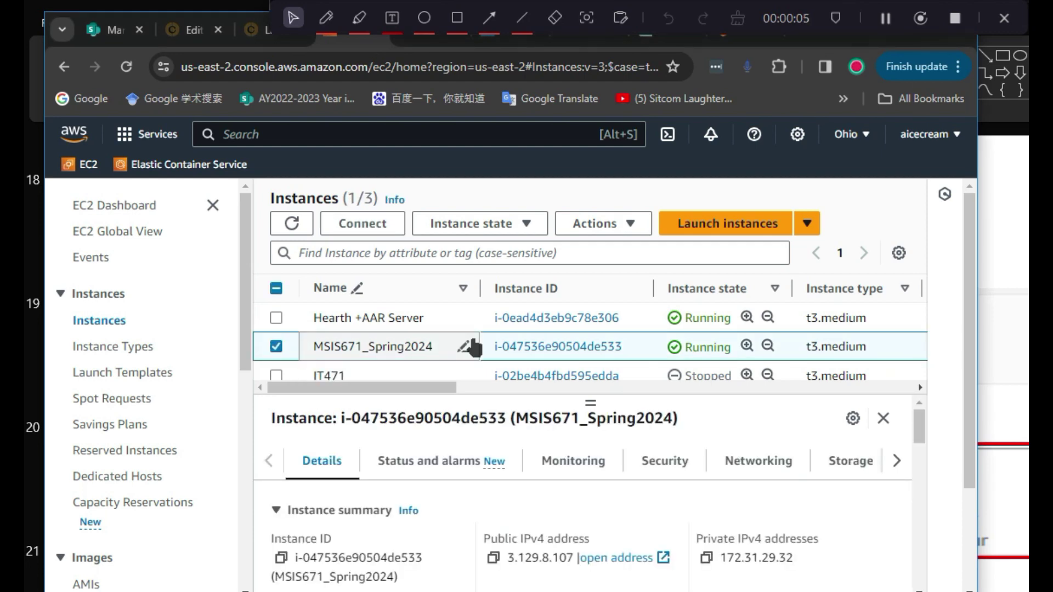
click(390, 226)
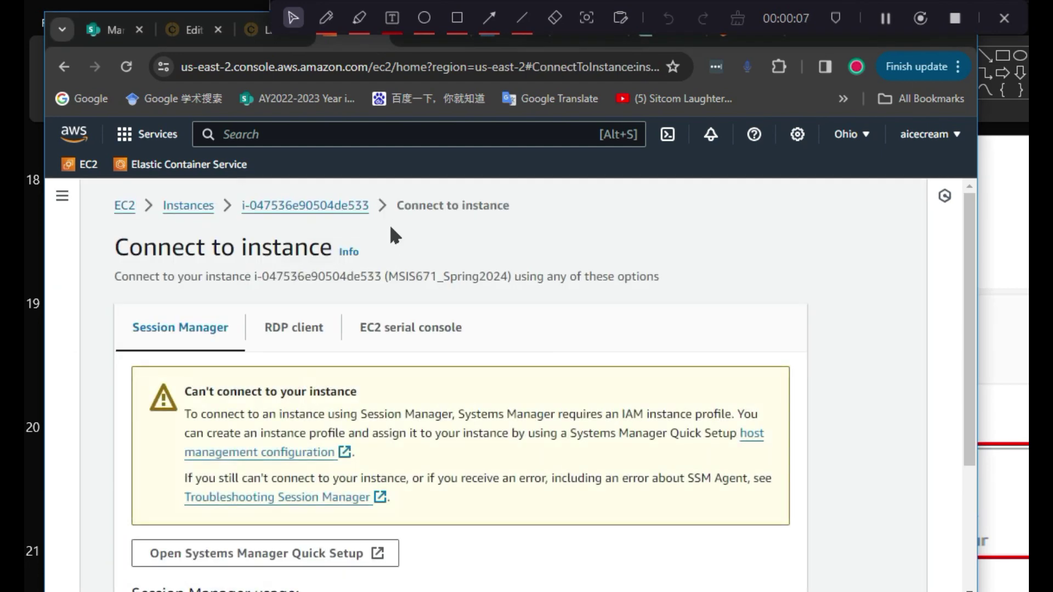
click(295, 343)
scroll(838, 376, down, 6)
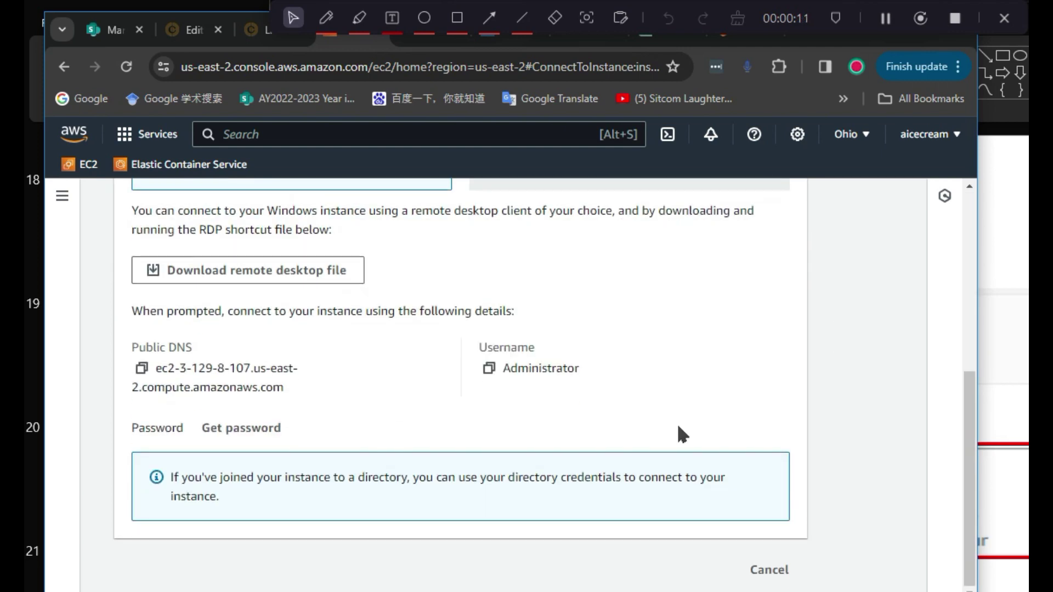
Start retrieving the Windows password and upload msis671.pem from the AWS folder as the private key file
click(272, 433)
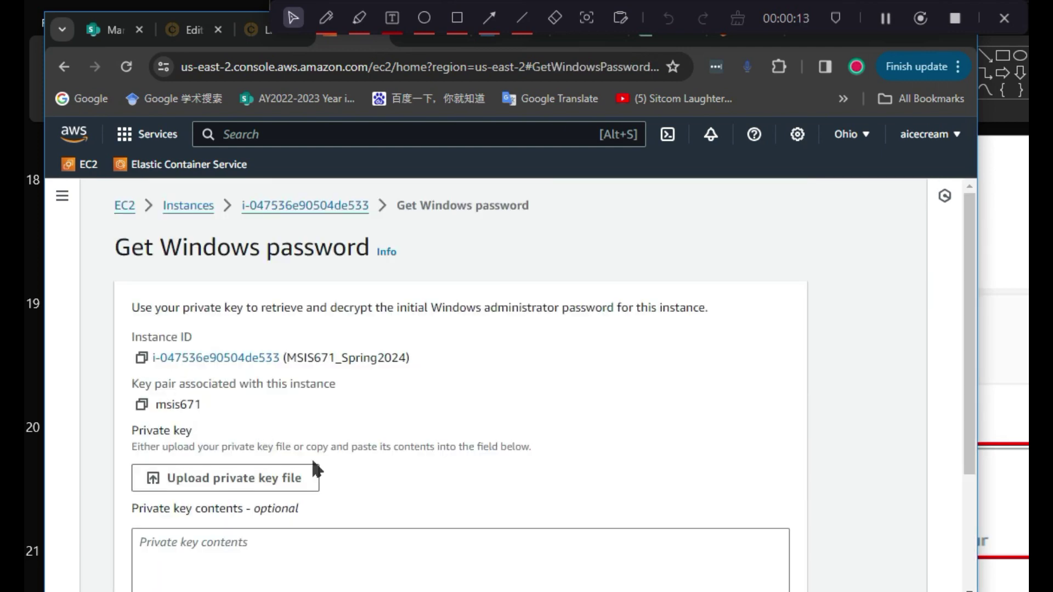
click(296, 479)
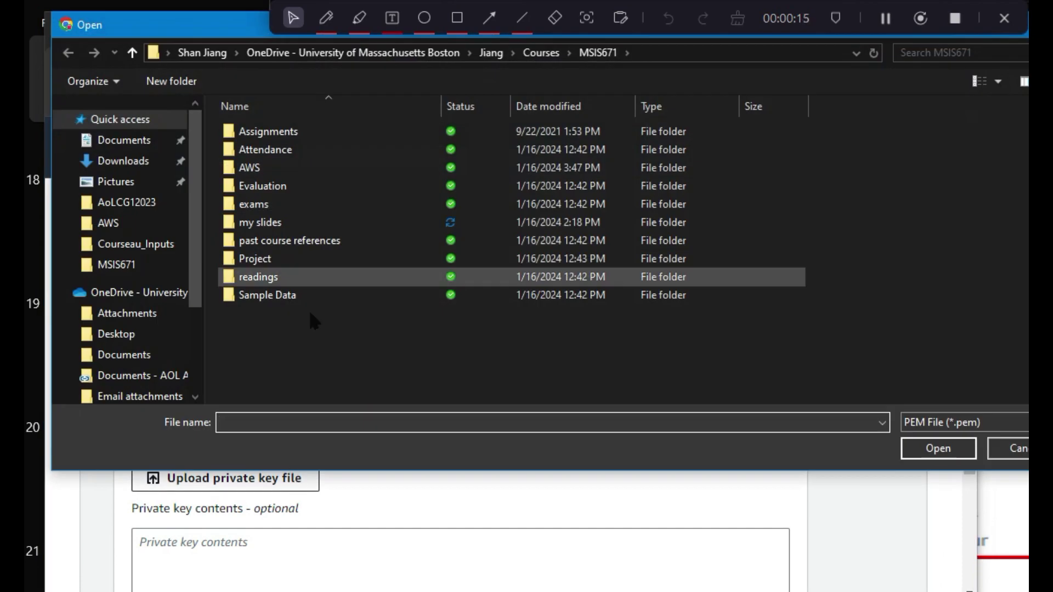
double_click(247, 167)
click(244, 168)
double_click(245, 167)
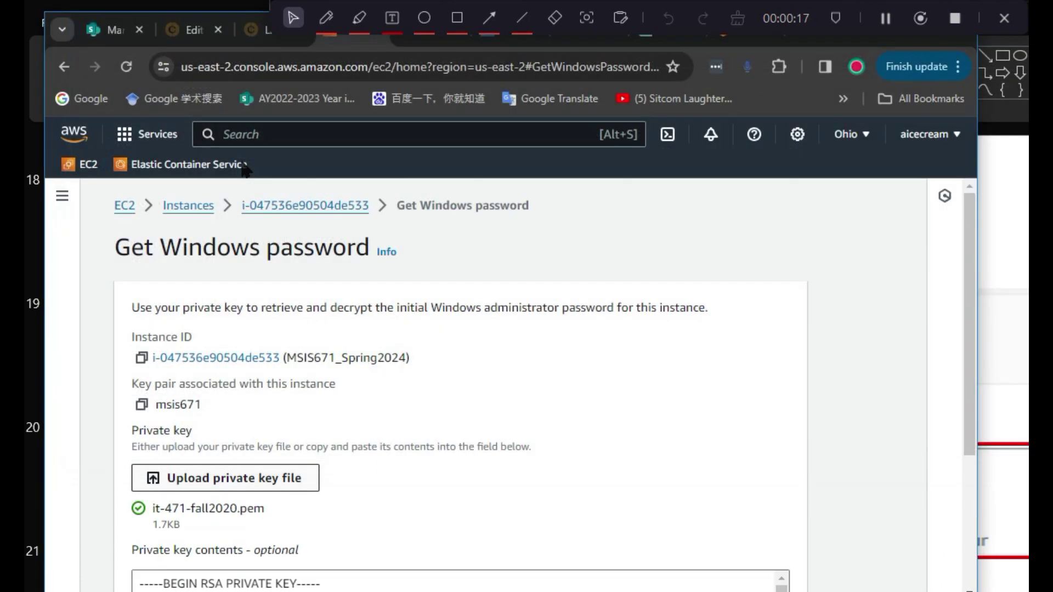
click(280, 476)
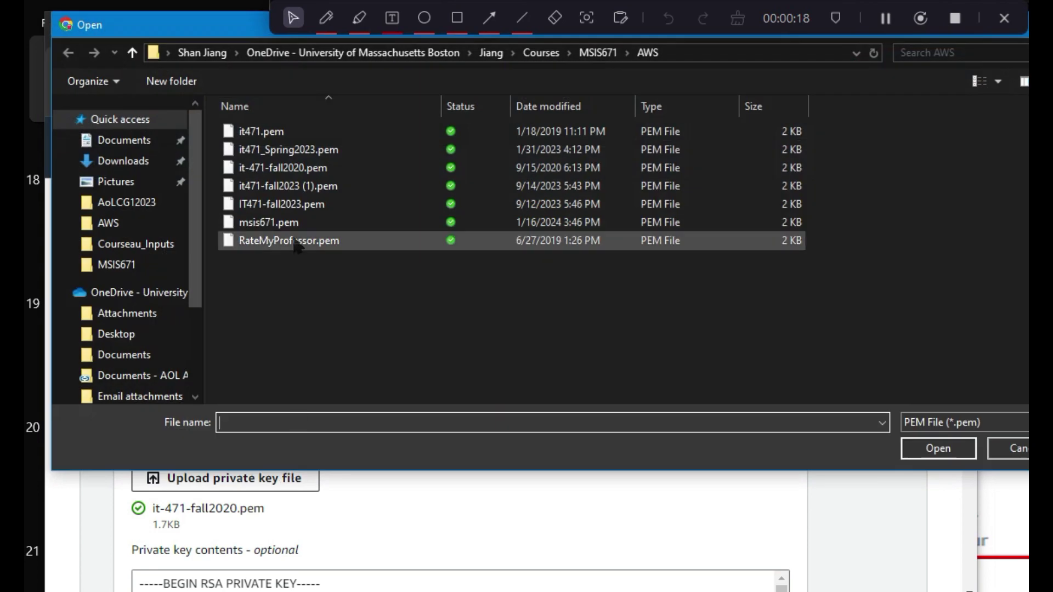
click(286, 223)
double_click(286, 224)
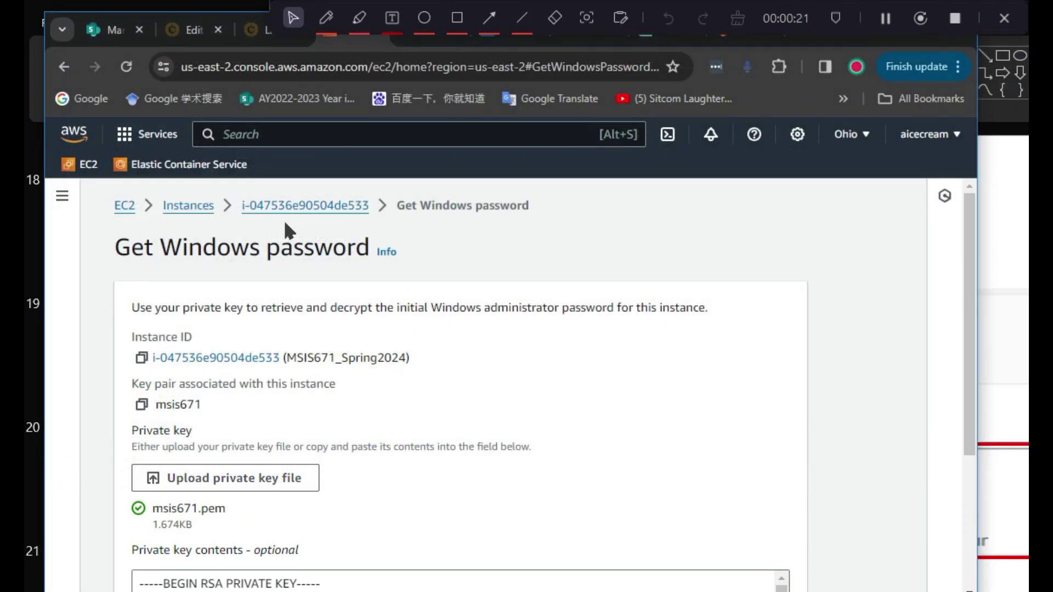
Decrypt the instance's Windows administrator password with the uploaded key and copy it
scroll(528, 500, down, 3)
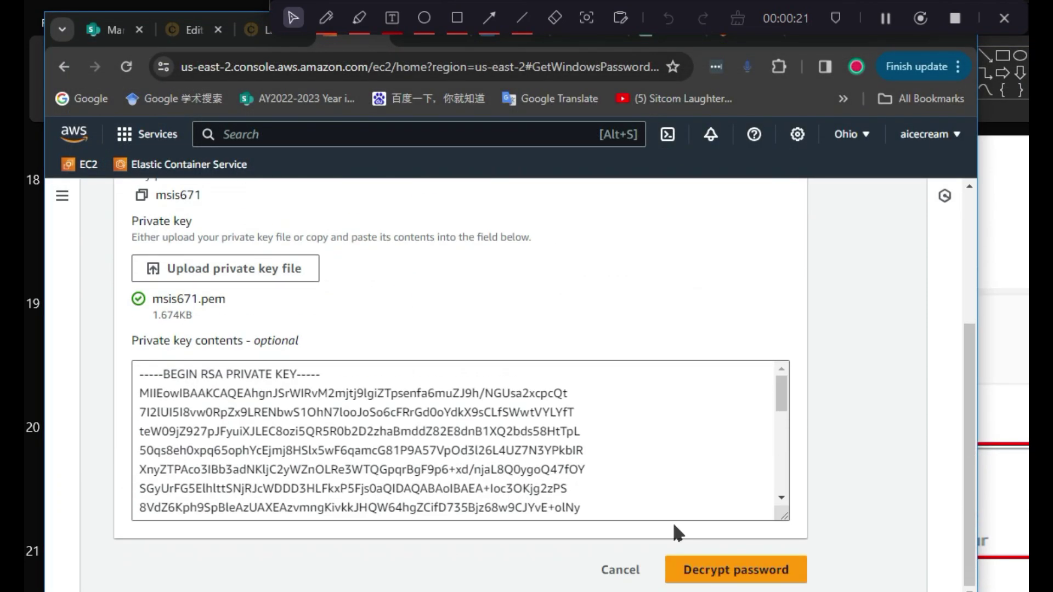
click(734, 570)
scroll(767, 510, down, 3)
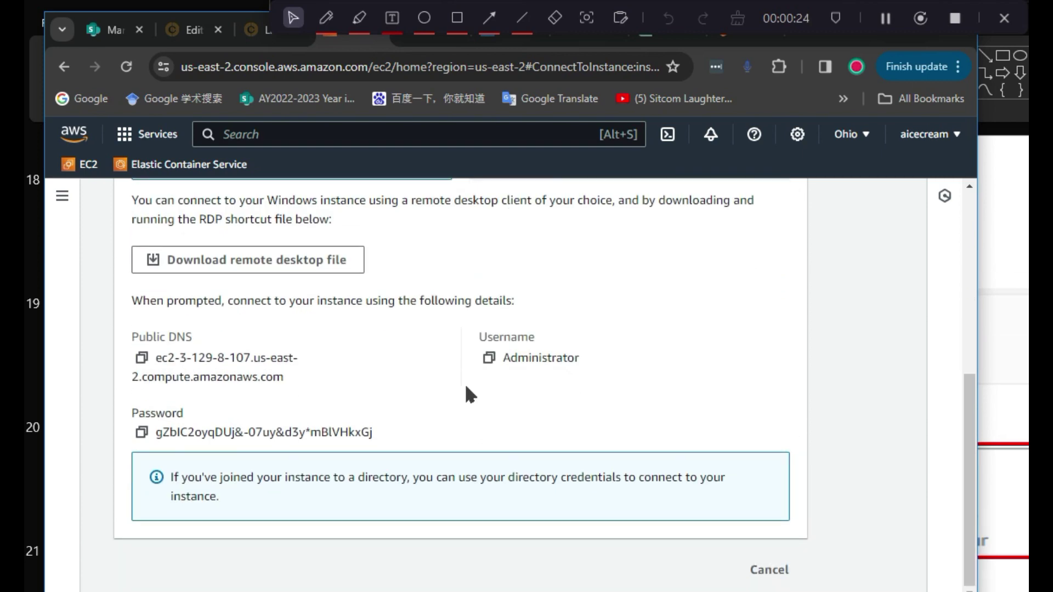
scroll(364, 545, up, 5)
scroll(364, 545, down, 3)
click(142, 517)
Download the instance's remote desktop file, open it, and agree to connect despite the unknown publisher
scroll(421, 548, up, 1)
scroll(421, 548, up, 3)
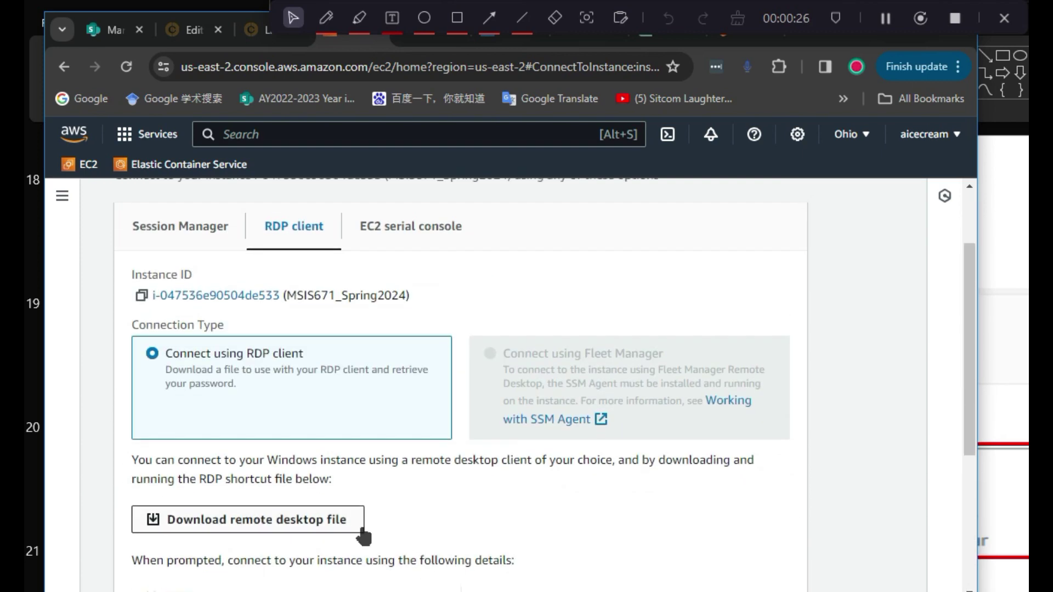
click(286, 528)
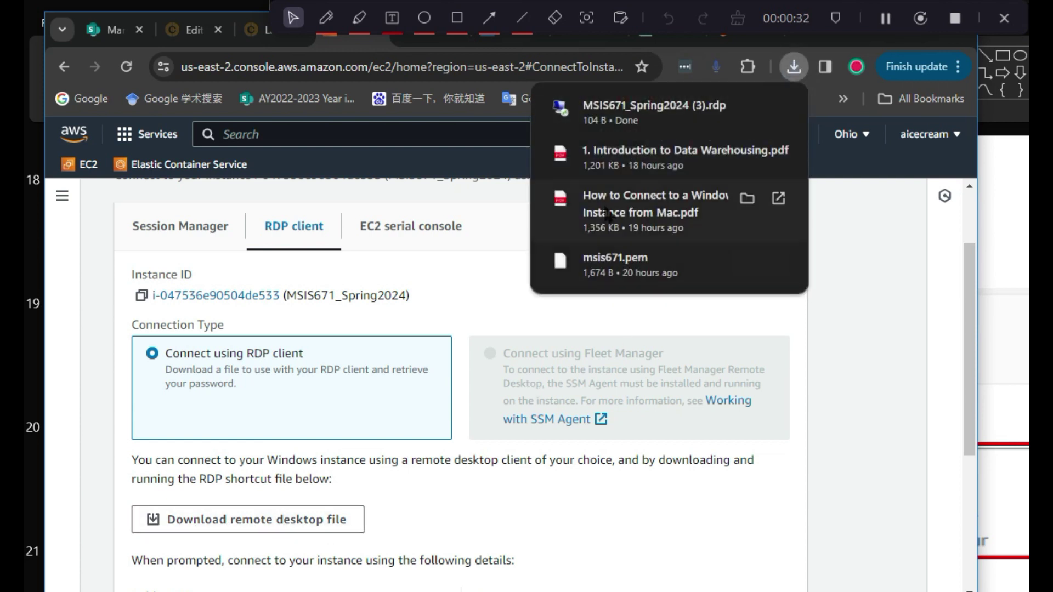
click(650, 113)
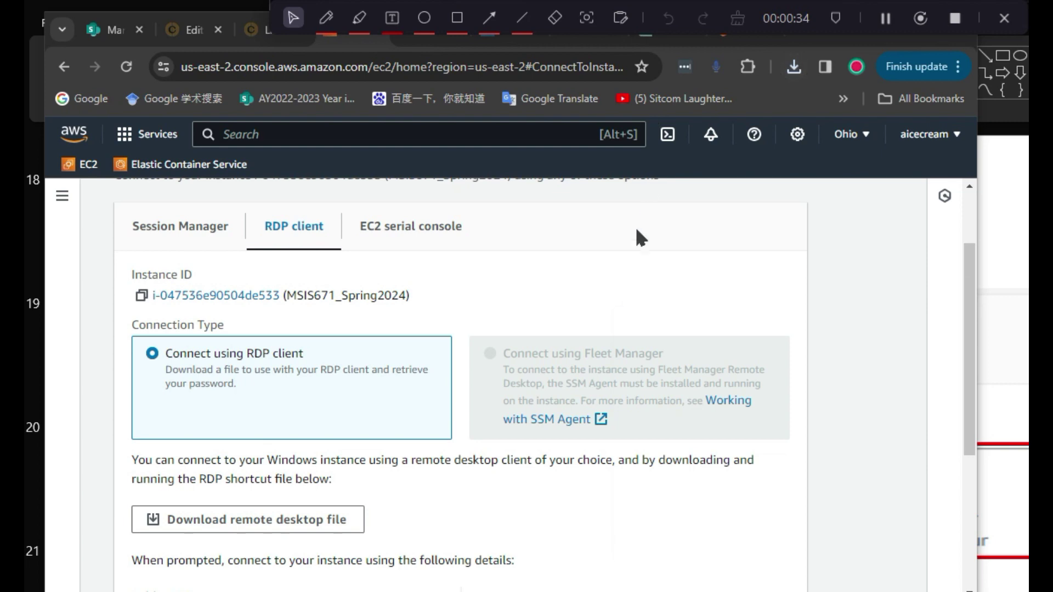
drag(953, 325, 769, 265)
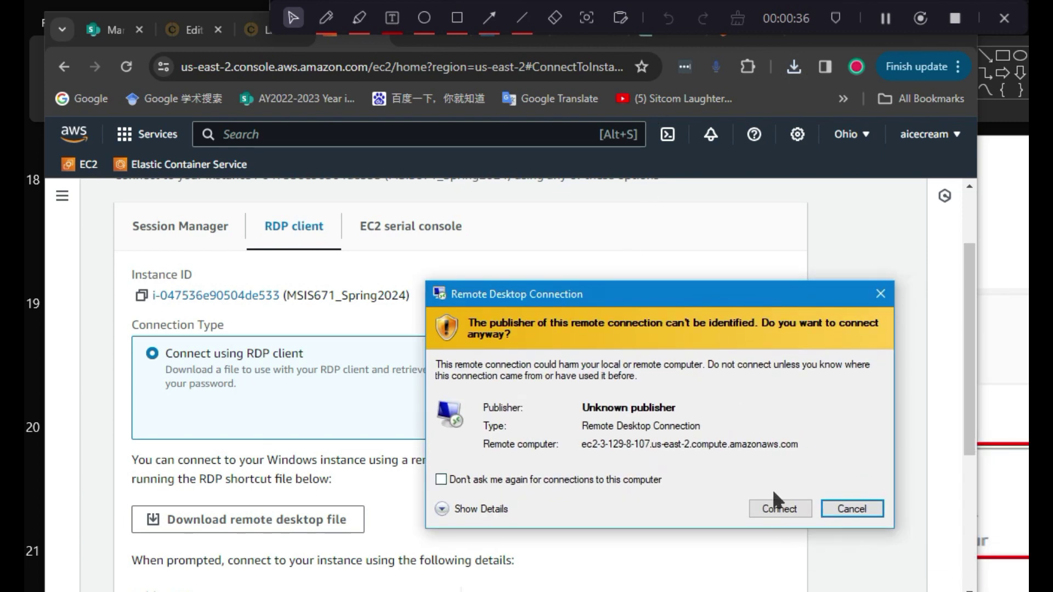
click(773, 505)
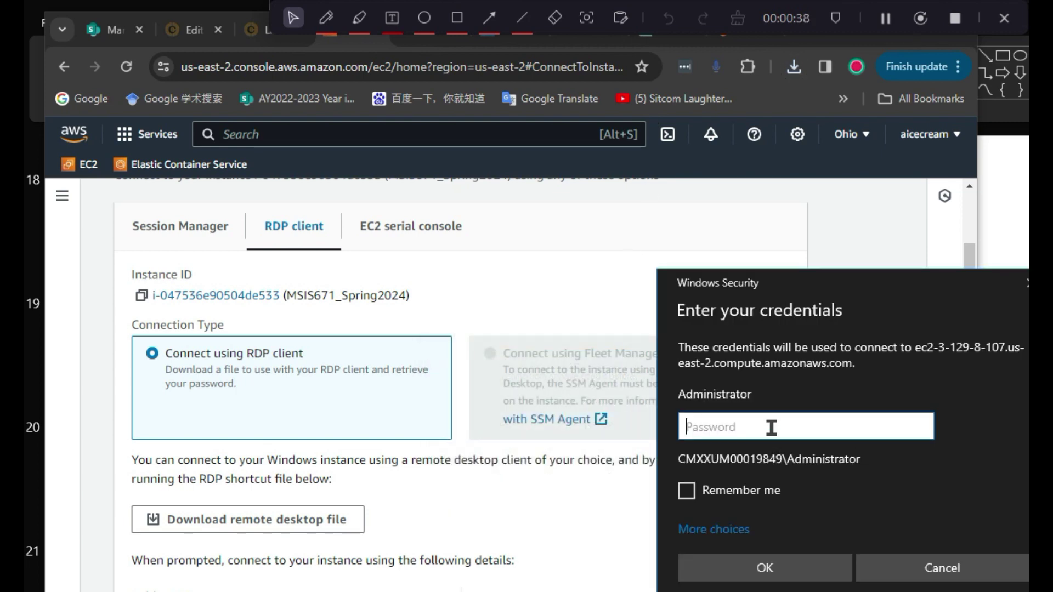
Paste the Administrator account password, submit the credentials, and accept the remote computer's untrusted certificate
right_click(770, 428)
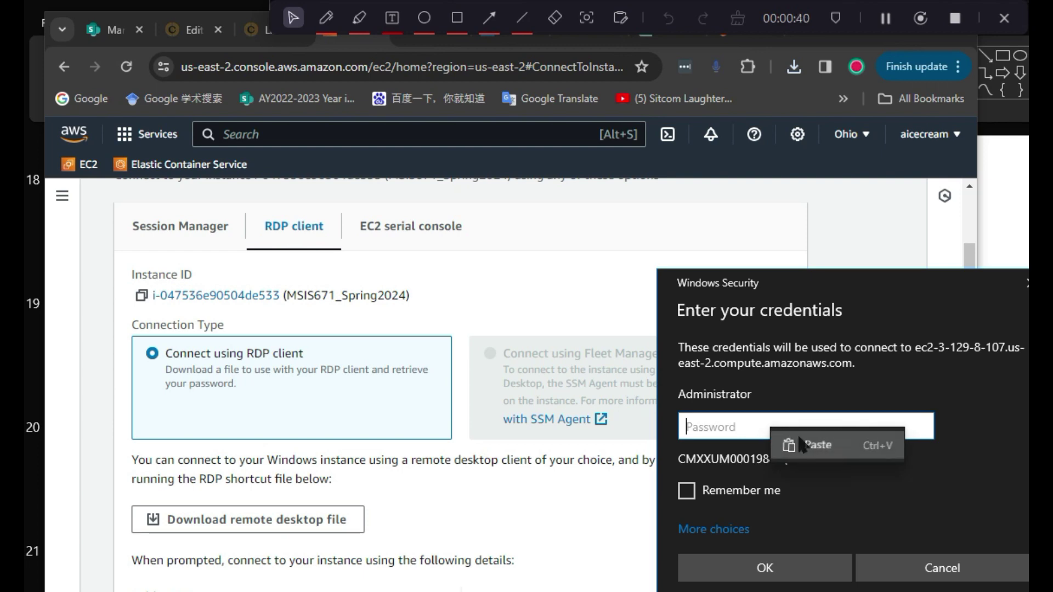
click(801, 442)
click(779, 559)
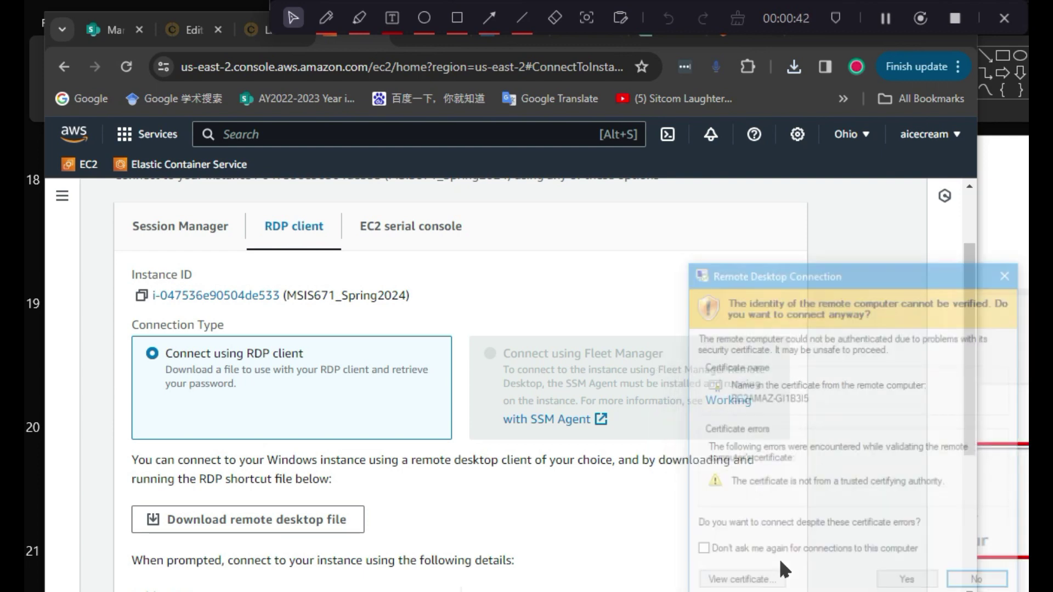
click(906, 583)
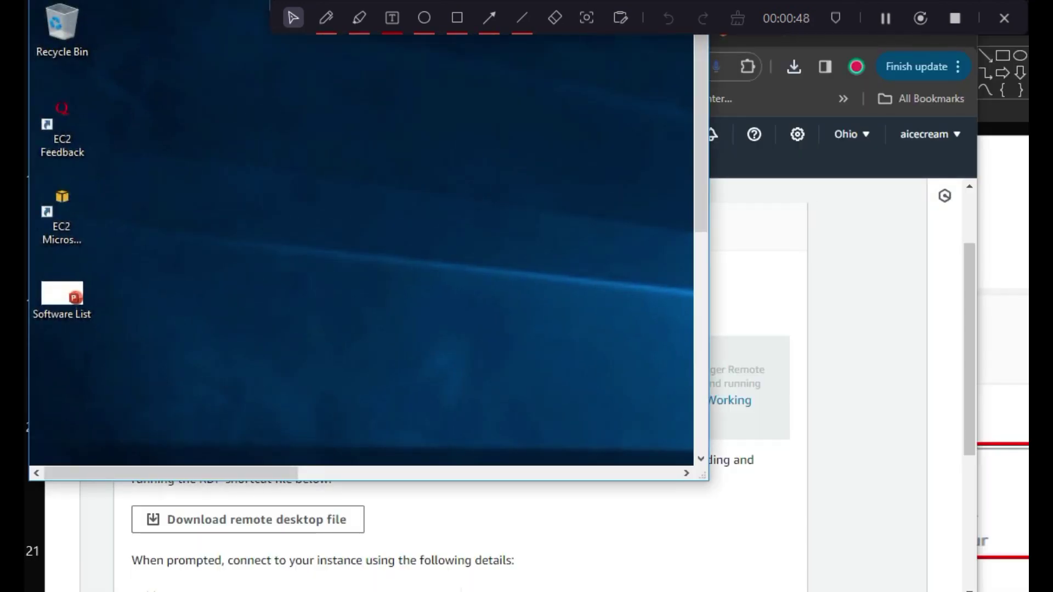
Examine the programs installed on the remote Windows server in its Start menu, then return to its desktop
drag(533, 16, 701, 99)
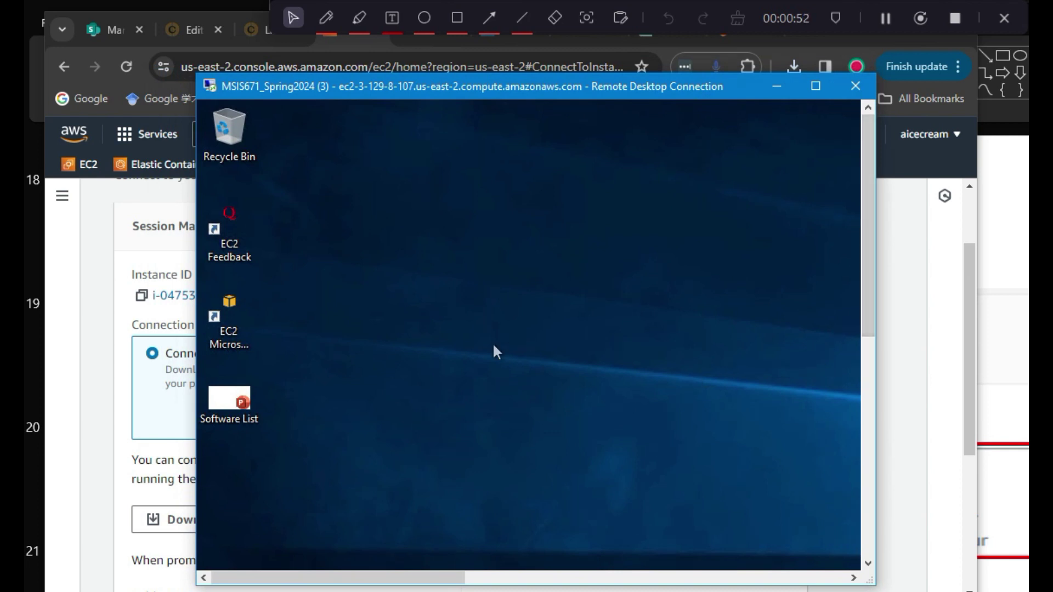
drag(868, 225, 822, 498)
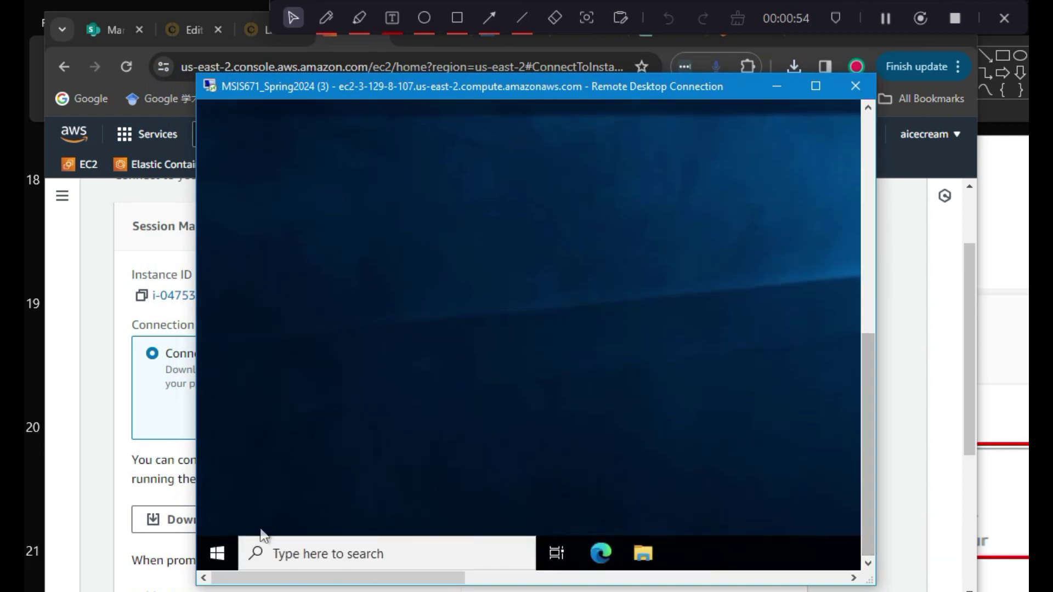
click(216, 555)
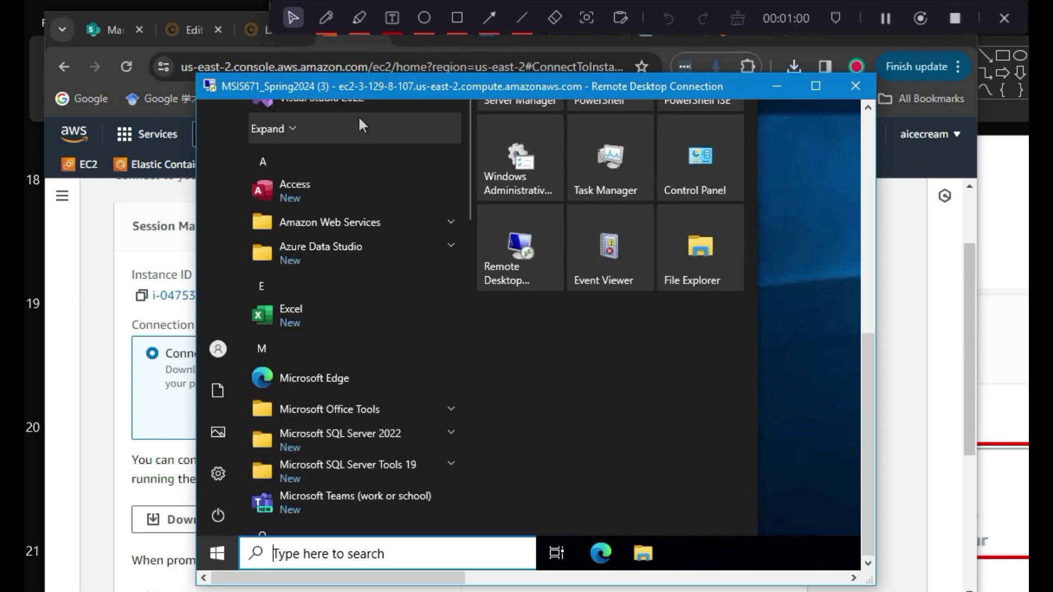
scroll(466, 262, down, 1)
scroll(466, 262, up, 1)
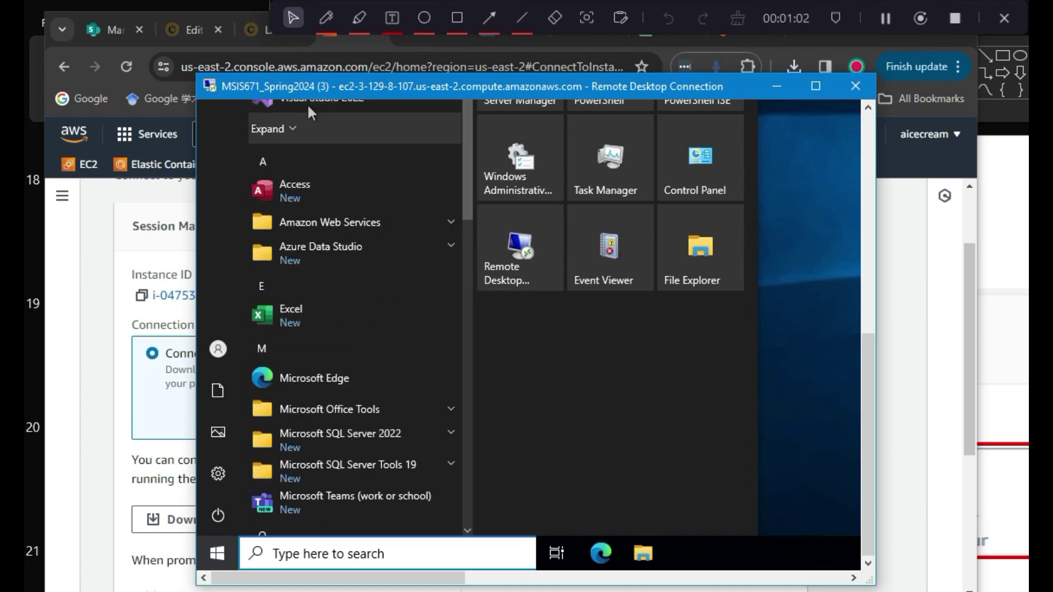
mouse_move(867, 359)
mouse_down()
mouse_move(855, 321)
mouse_move(867, 329)
mouse_move(865, 270)
mouse_move(873, 354)
mouse_up()
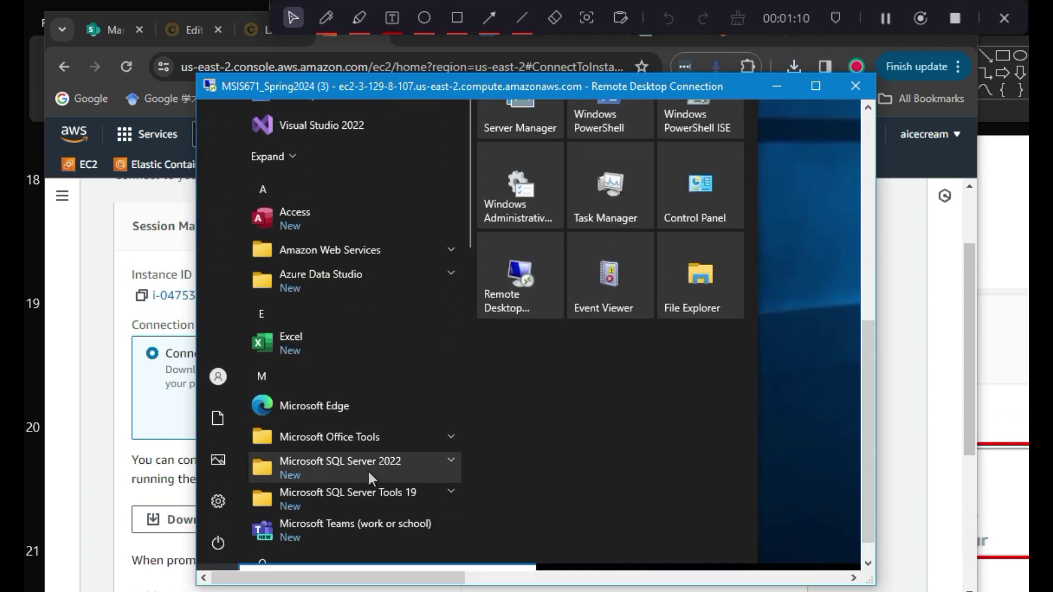
click(819, 186)
drag(865, 351, 867, 209)
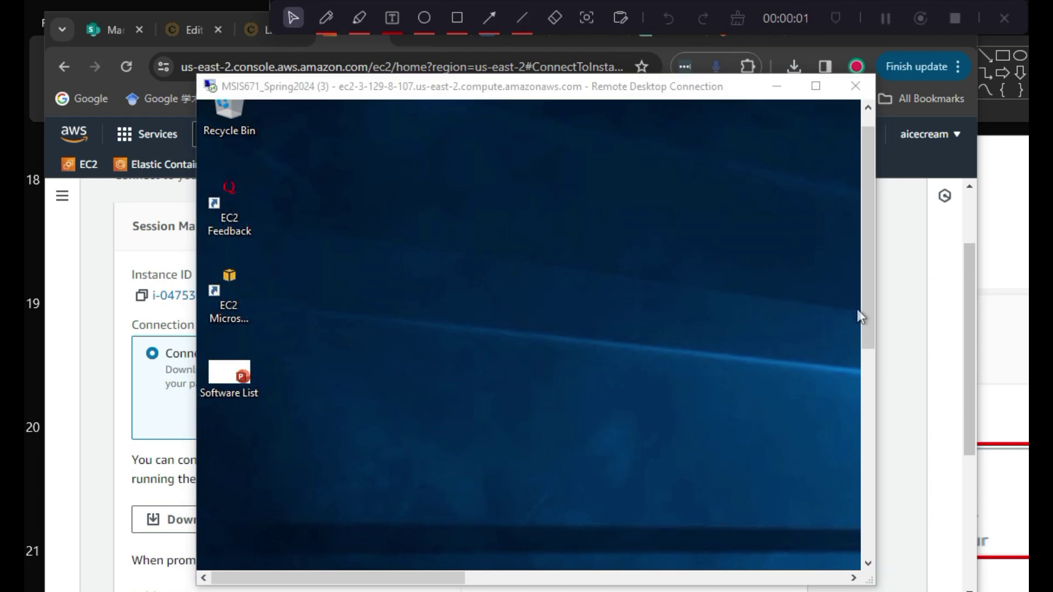
Return to the EC2 instances list, select MSIS671_Spring2024, and view the available instance state actions without applying one
click(916, 305)
scroll(855, 320, up, 2)
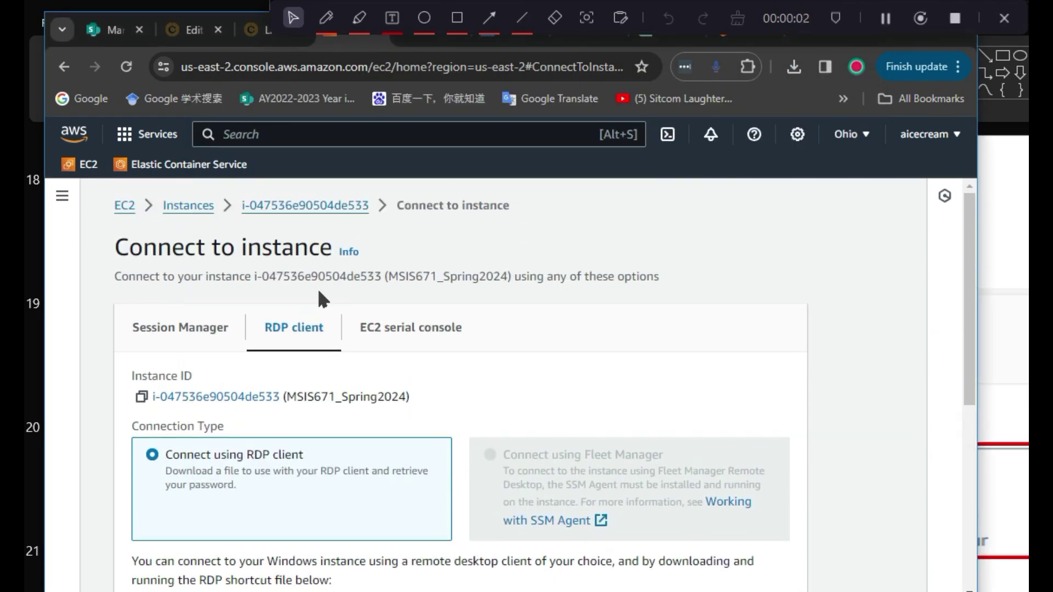
click(193, 209)
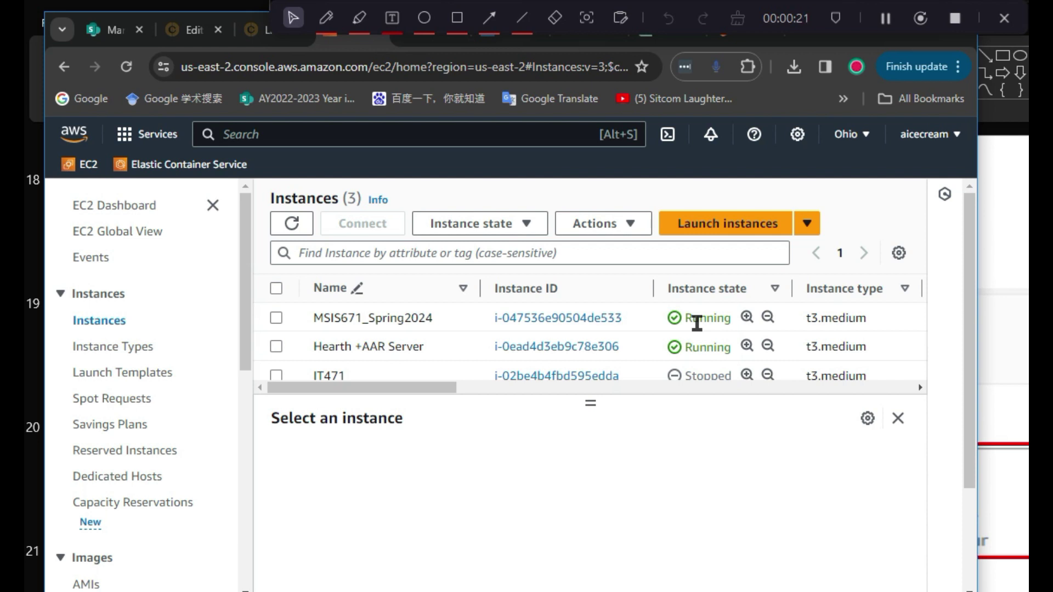
click(276, 318)
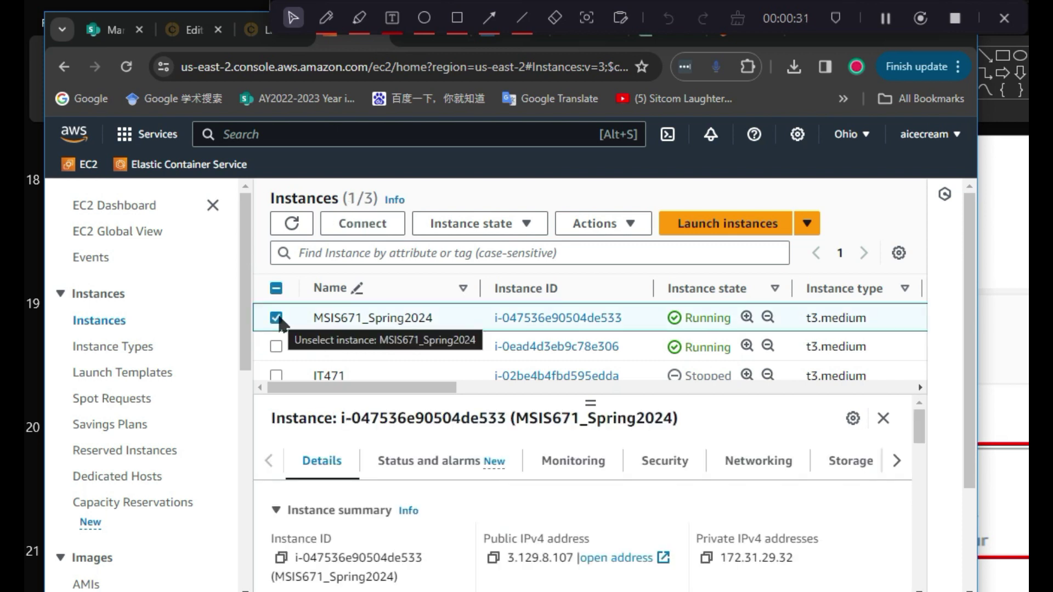
click(537, 227)
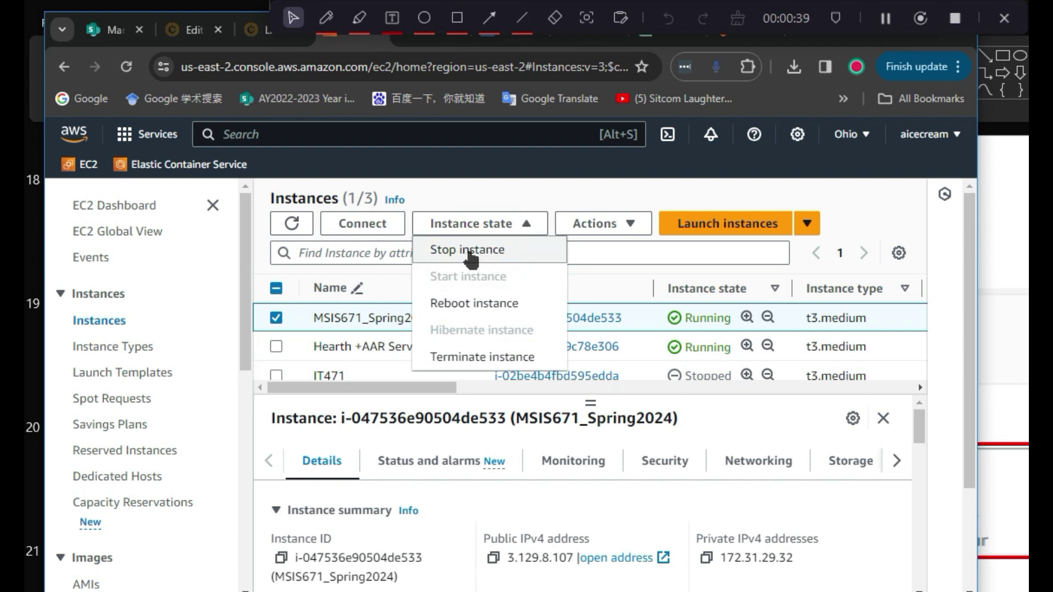
click(603, 252)
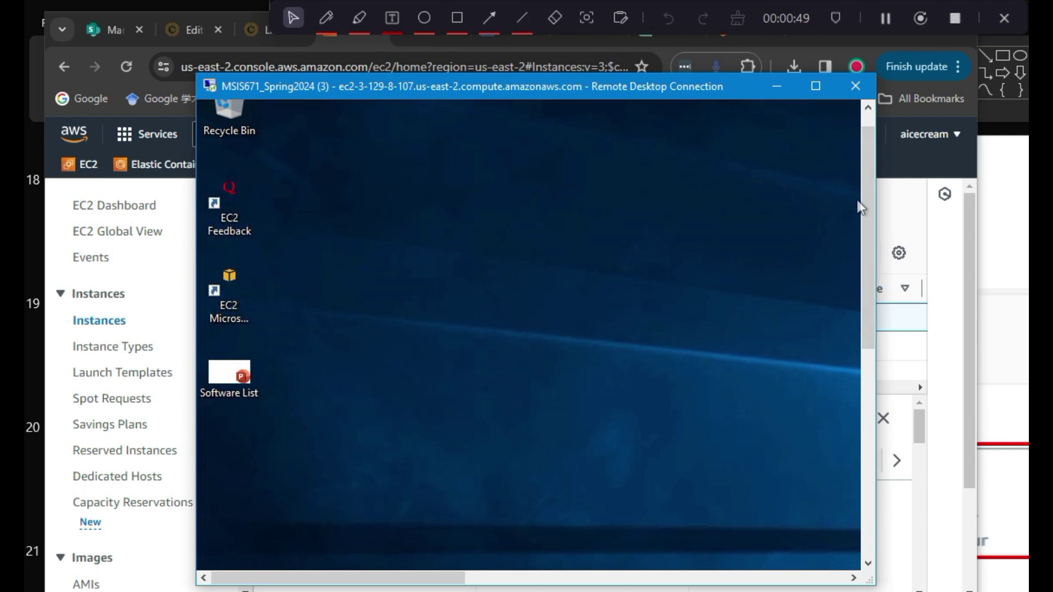
View the power options in the remote server's Start menu without applying any of them
scroll(863, 200, down, 5)
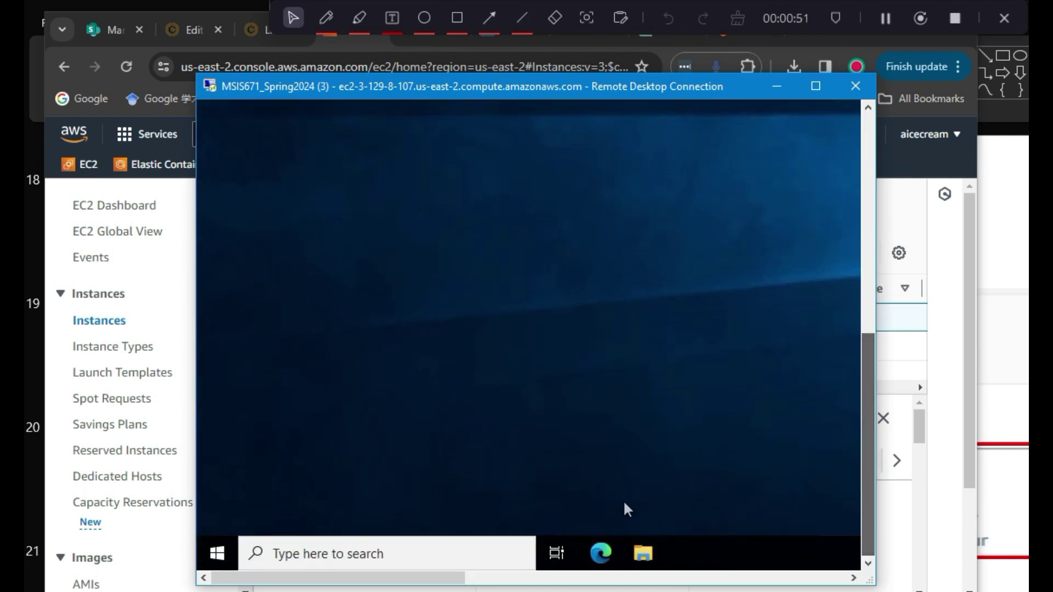
click(217, 555)
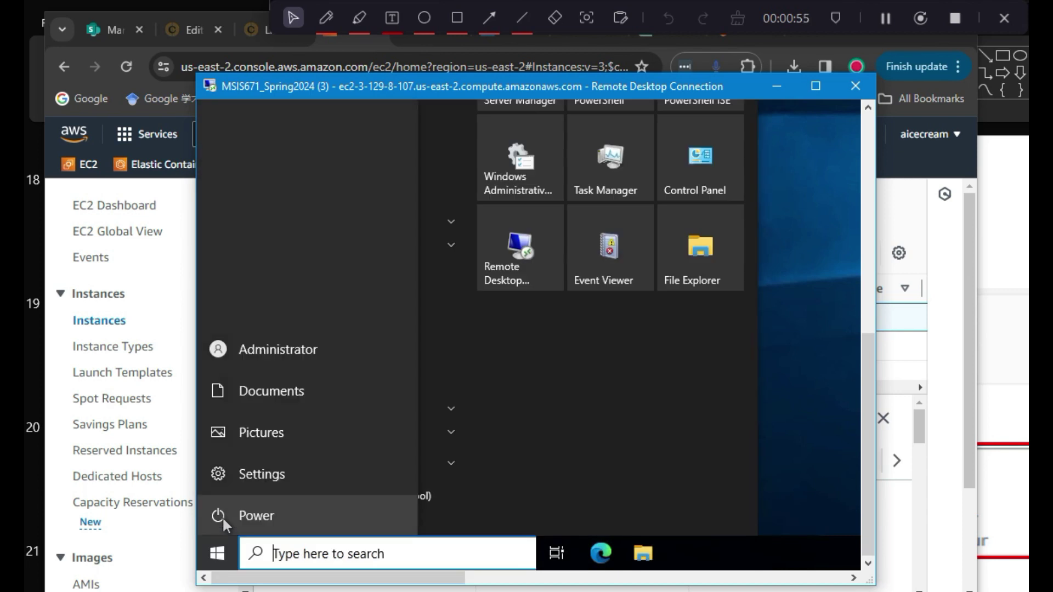
click(222, 516)
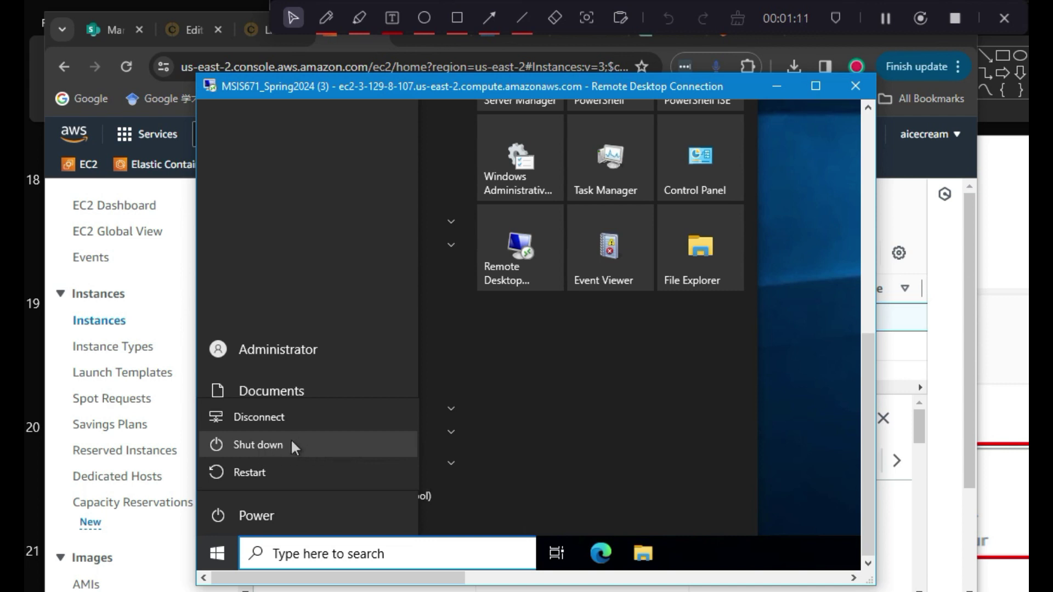
click(580, 427)
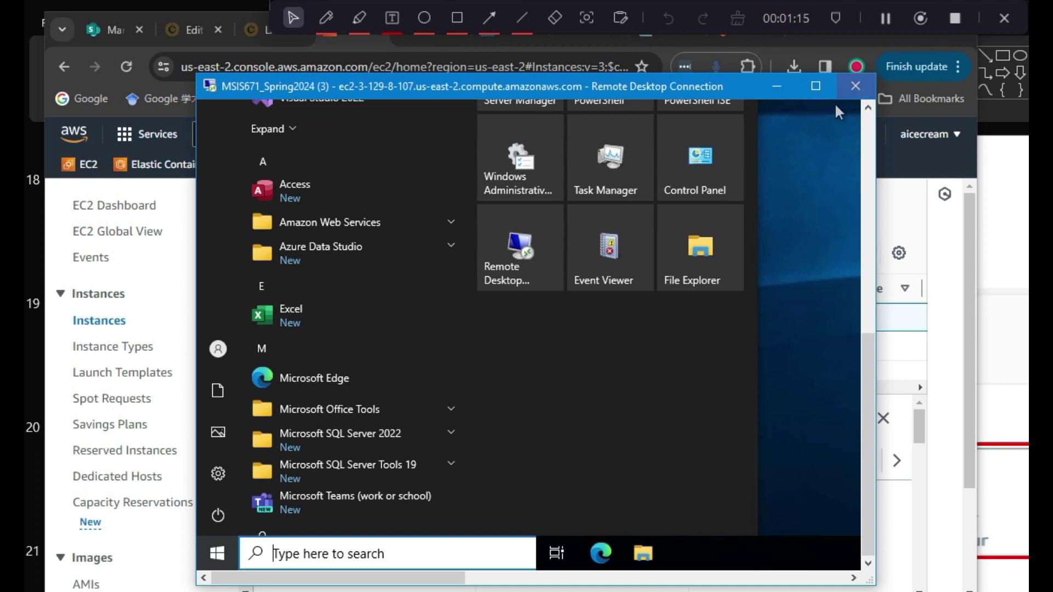
Stop the MSIS671_Spring2024 instance from the EC2 instances list and dismiss its ended remote desktop session
click(855, 86)
key(Return)
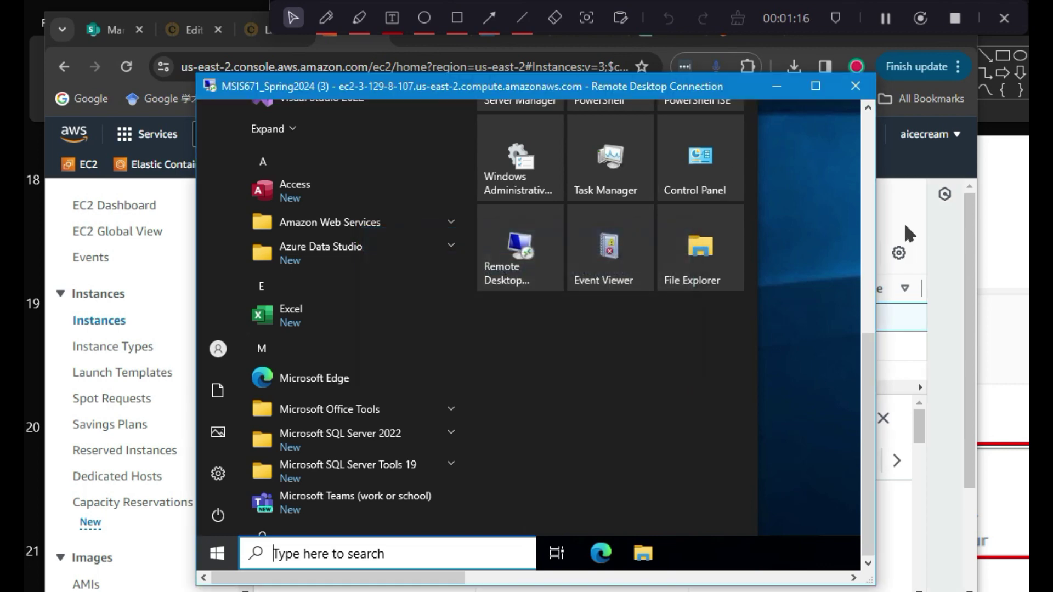
click(936, 201)
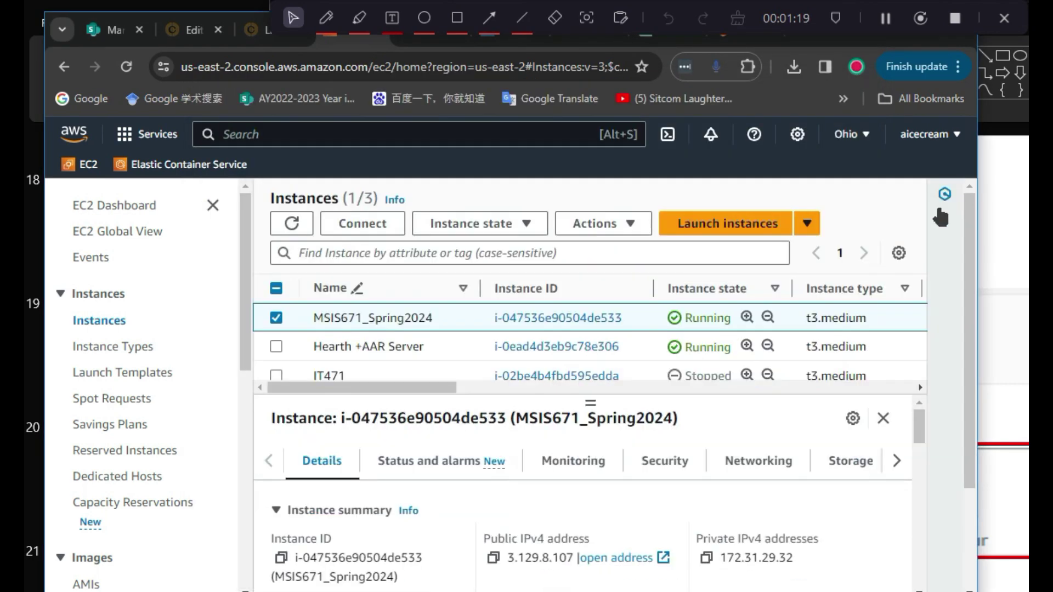
click(471, 223)
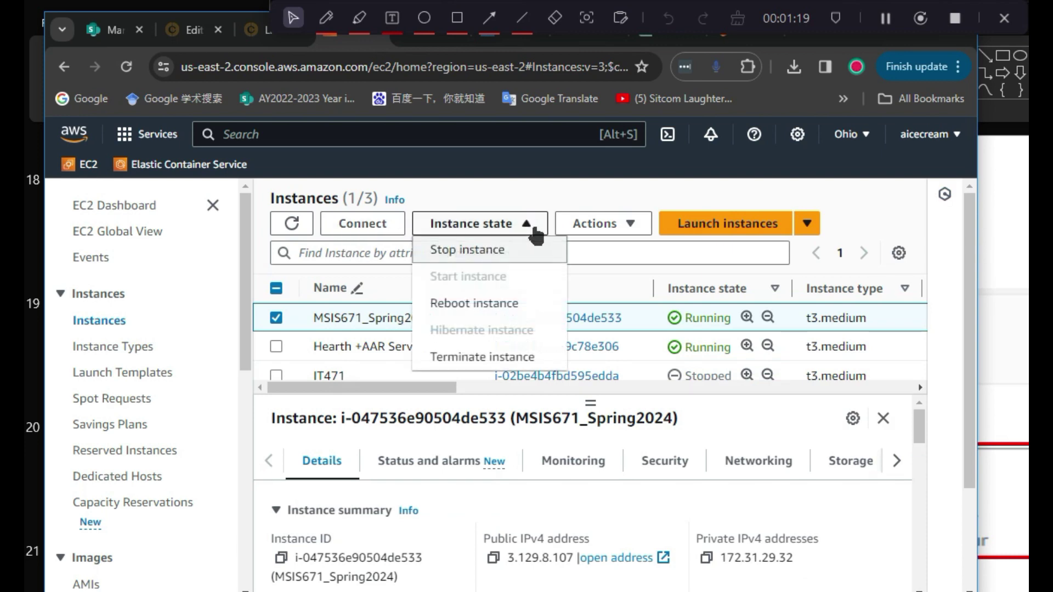
click(482, 251)
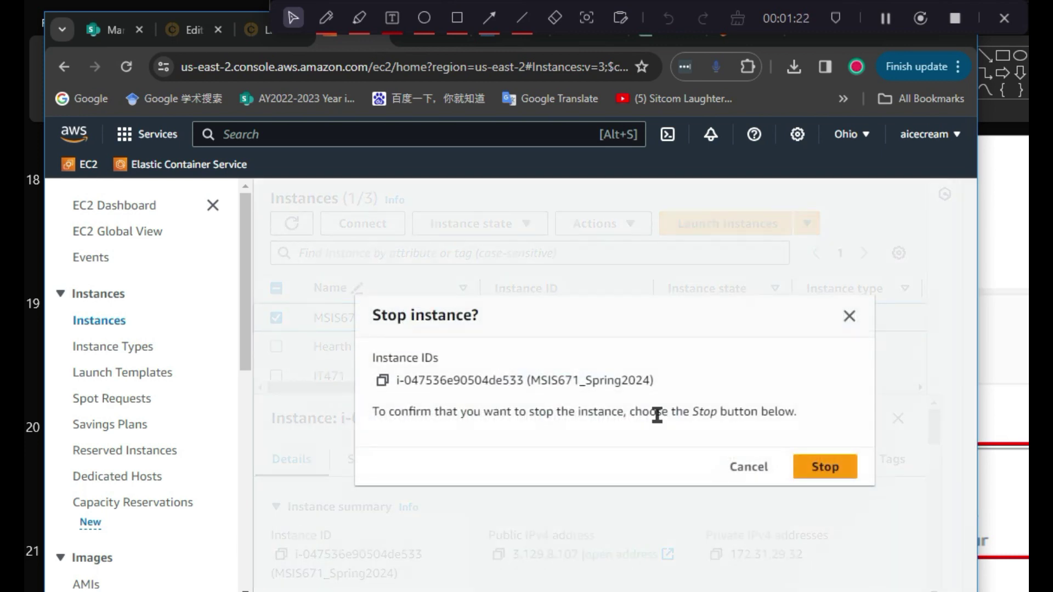
click(825, 467)
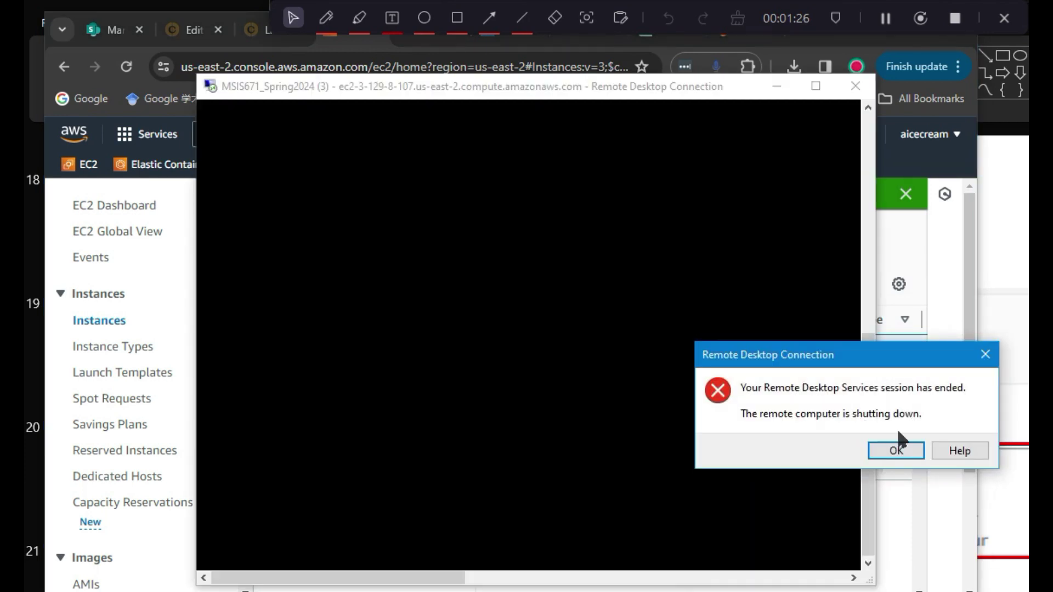
click(879, 450)
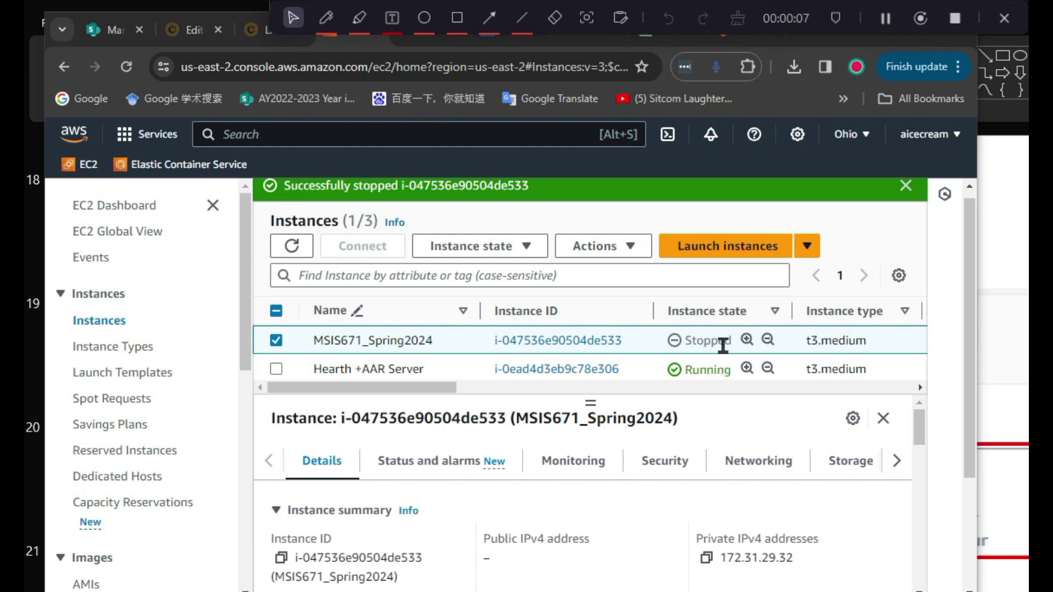
Start the stopped MSIS671_Spring2024 instance again from the EC2 instances list
mouse_move(462, 342)
click(276, 340)
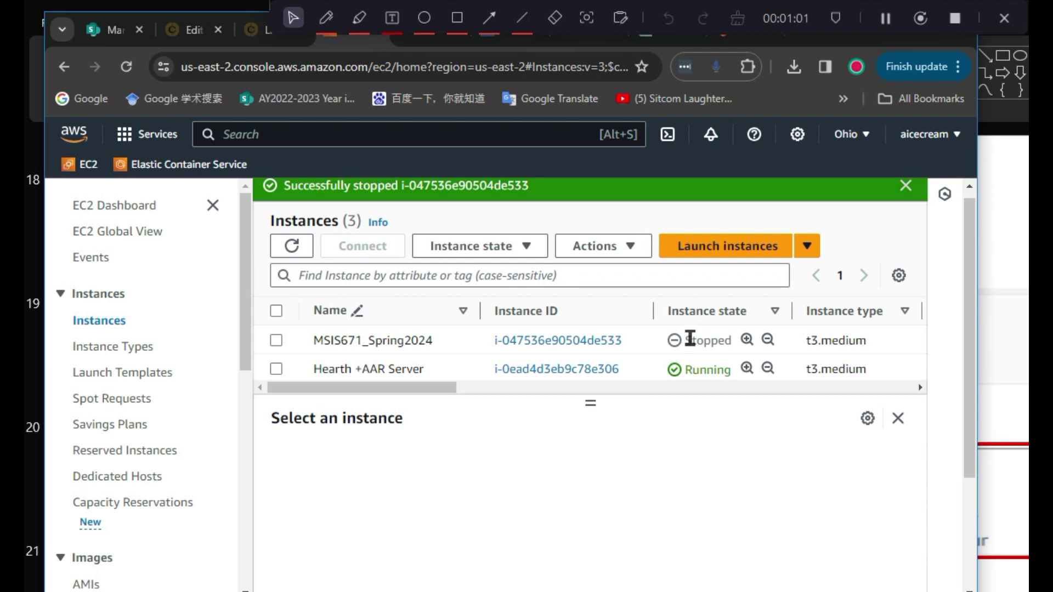
scroll(972, 359, down, 1)
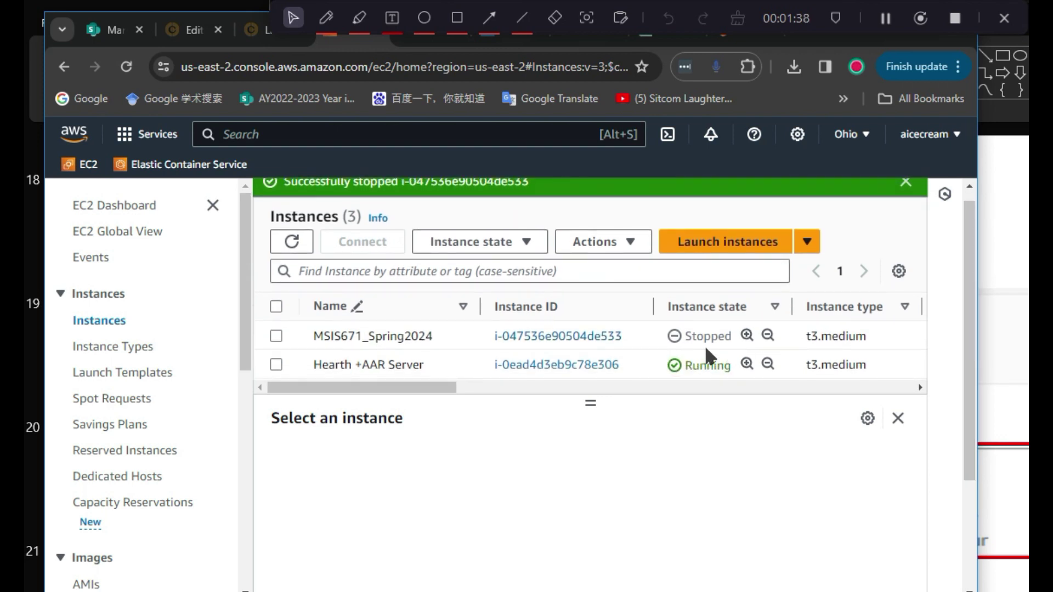
click(275, 336)
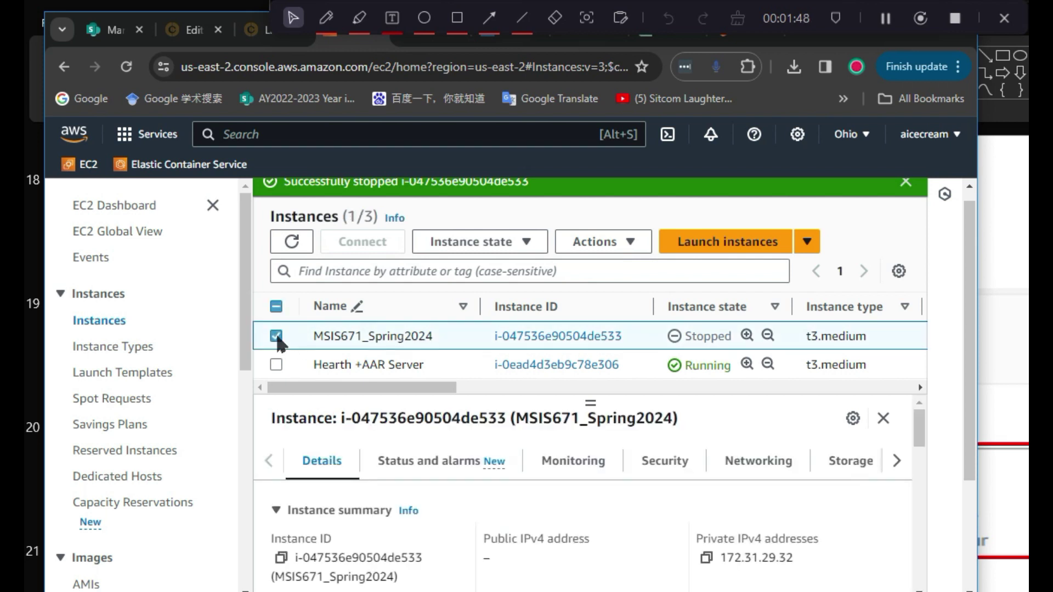
click(535, 242)
click(500, 300)
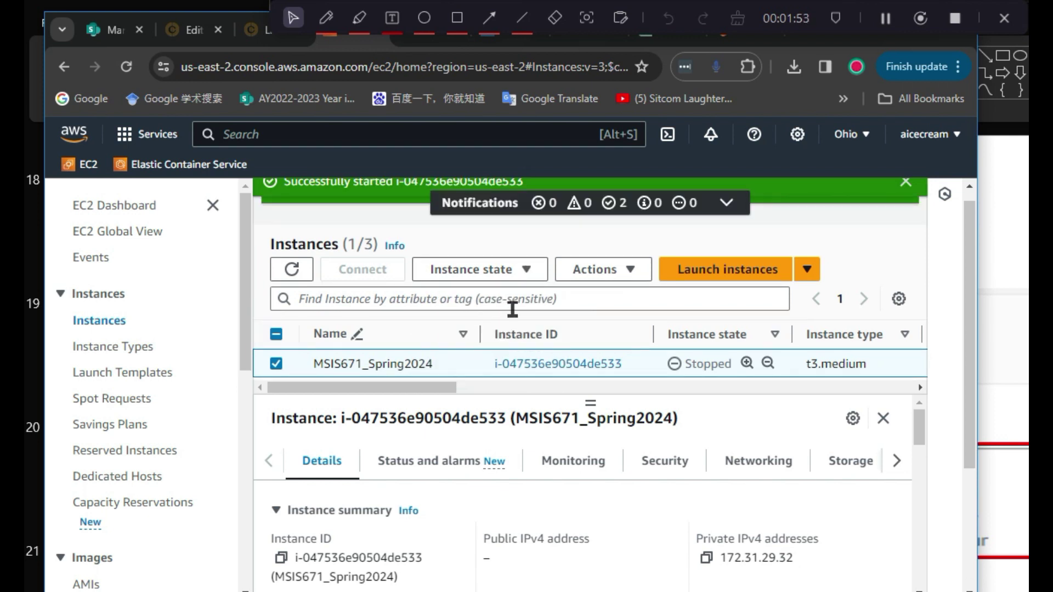
scroll(680, 324, down, 2)
scroll(682, 318, up, 2)
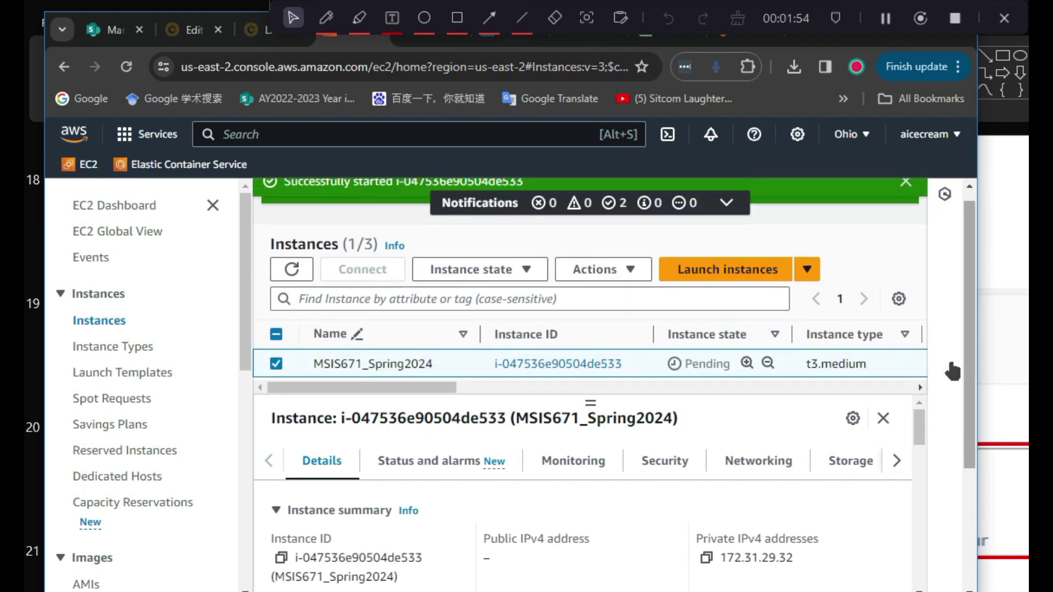
scroll(967, 380, down, 1)
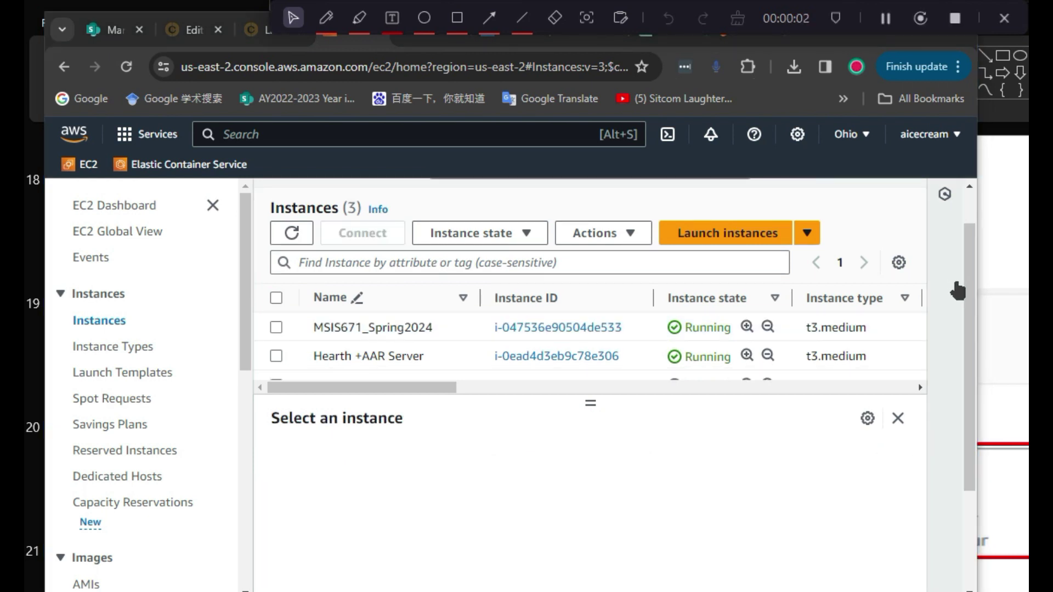
Terminate the stopped IT471 instance and confirm the termination
drag(967, 281, 968, 301)
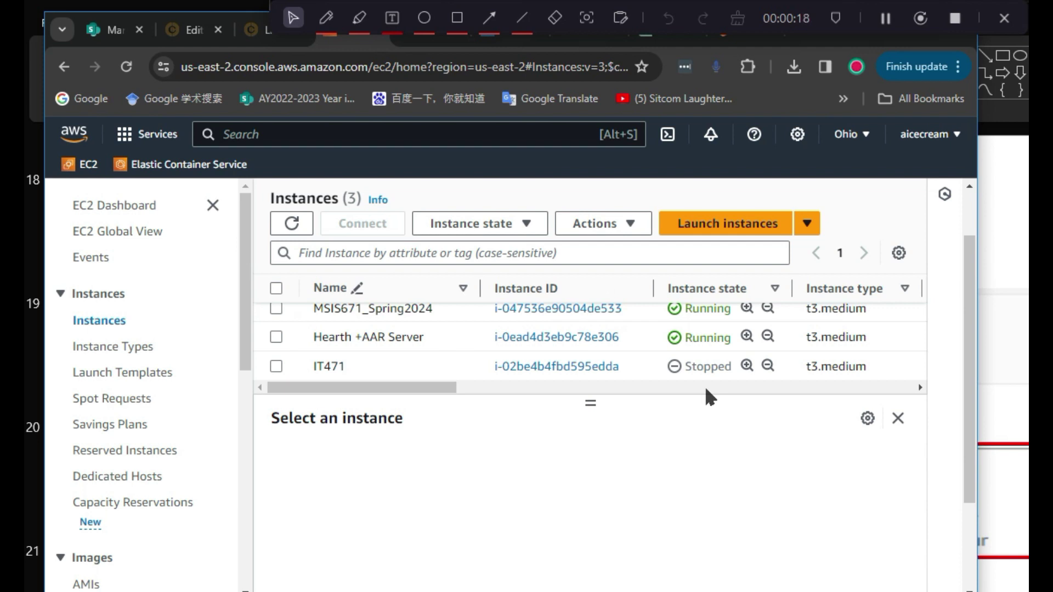
scroll(359, 378, up, 1)
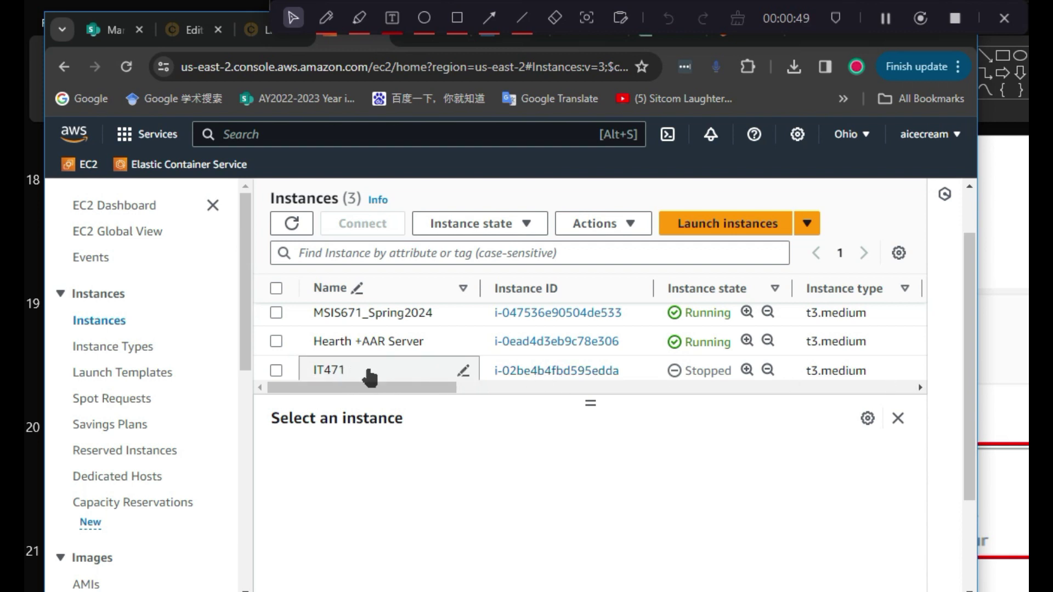
click(276, 370)
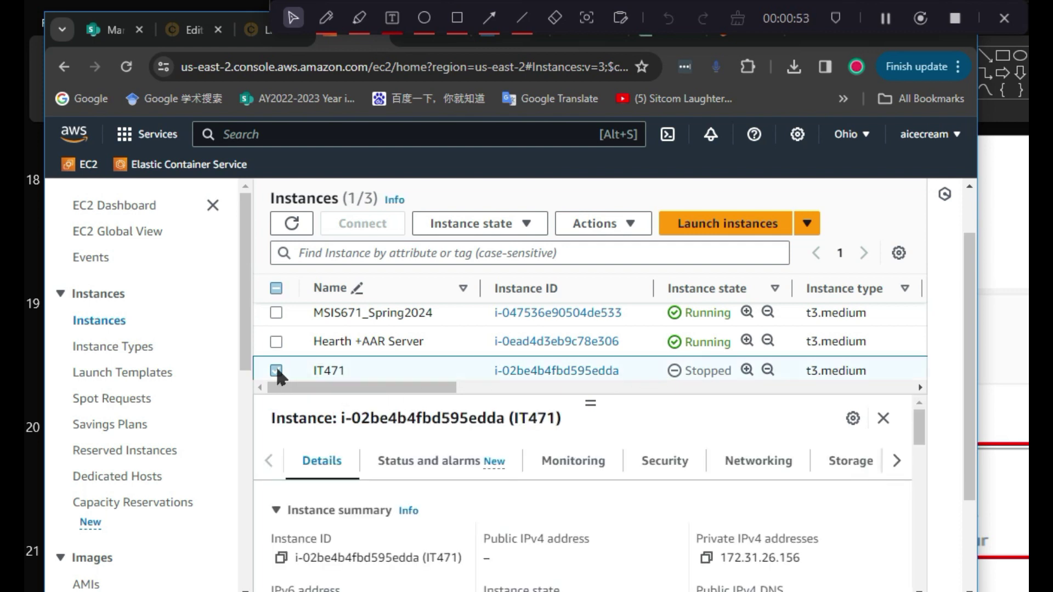
click(536, 227)
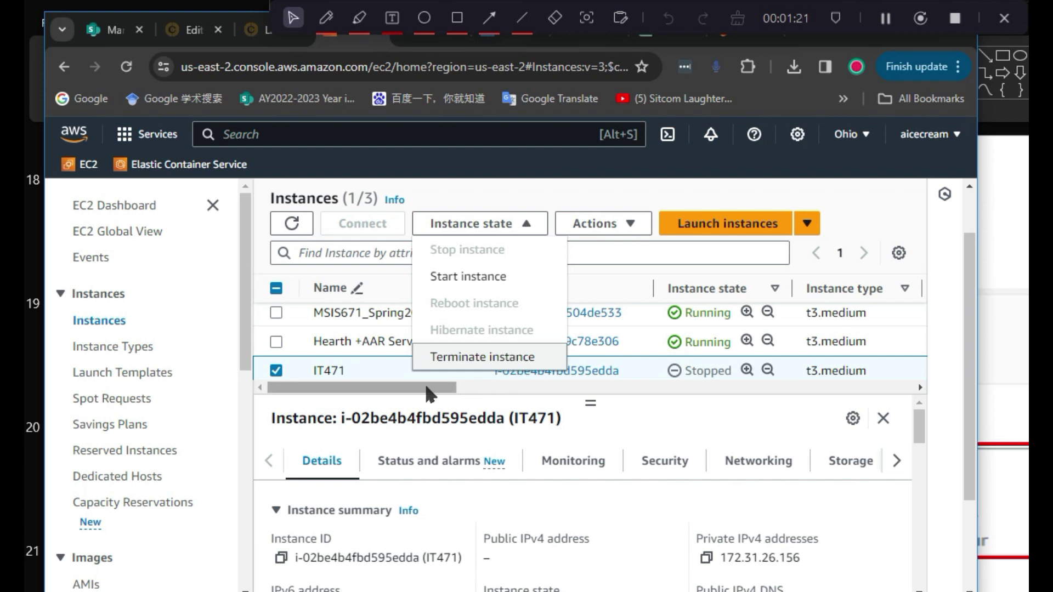
click(480, 360)
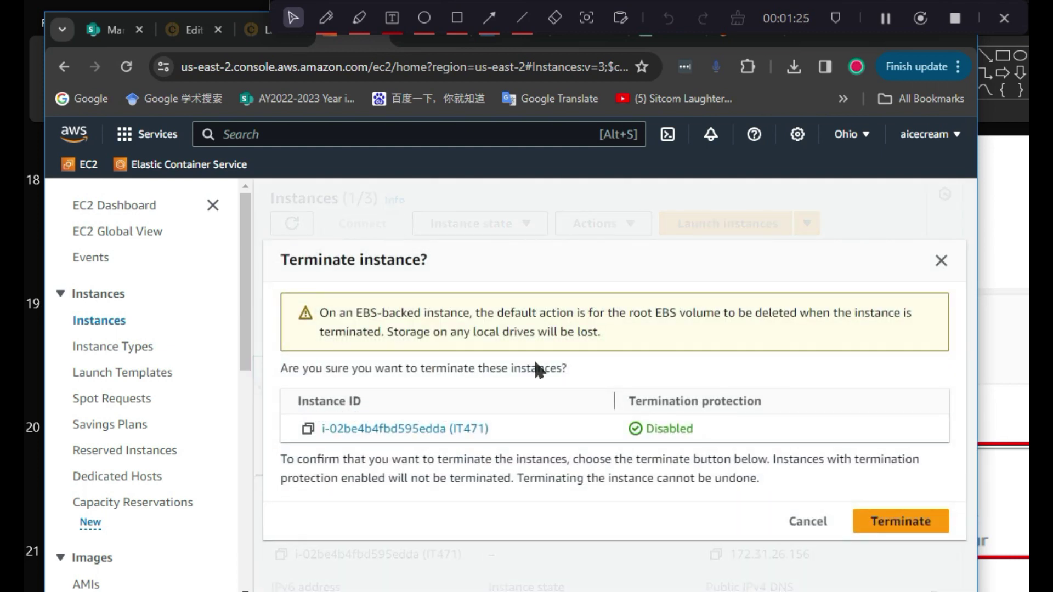
click(898, 521)
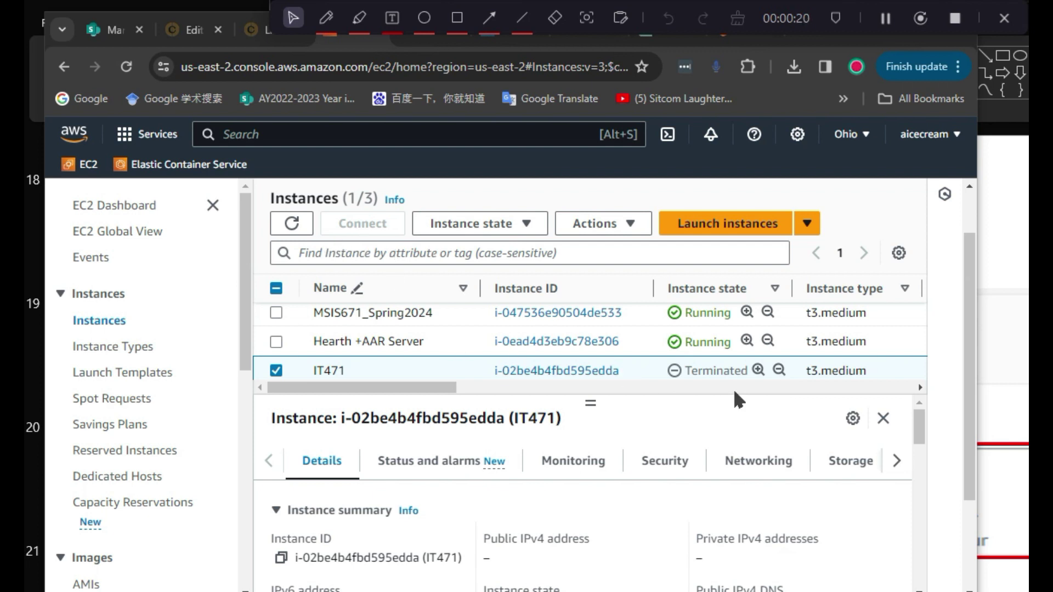
Clear the IT471 selection and refresh the instances list to check each instance's current state
click(291, 225)
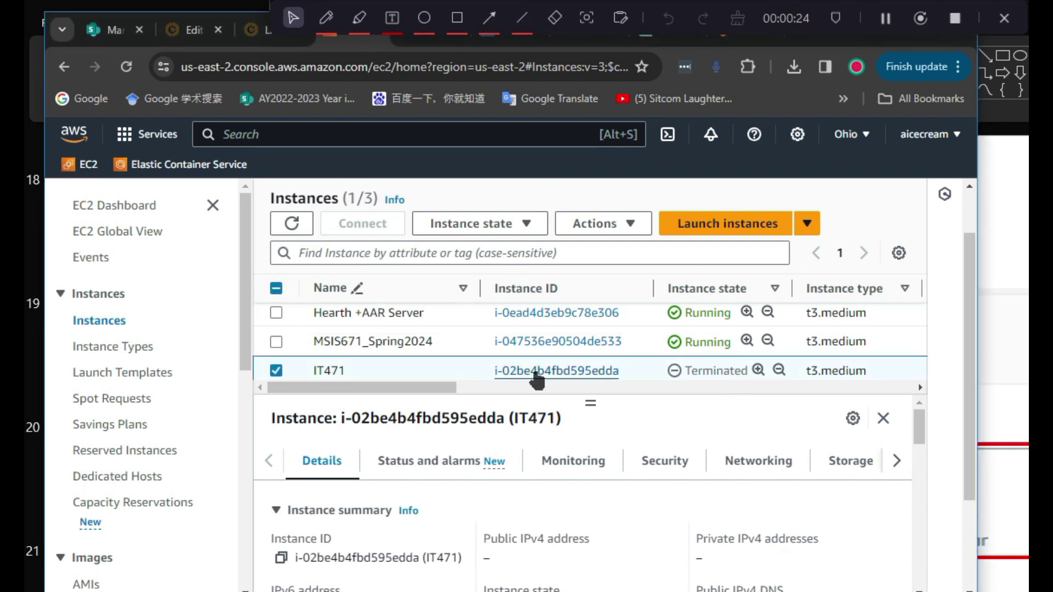
click(277, 370)
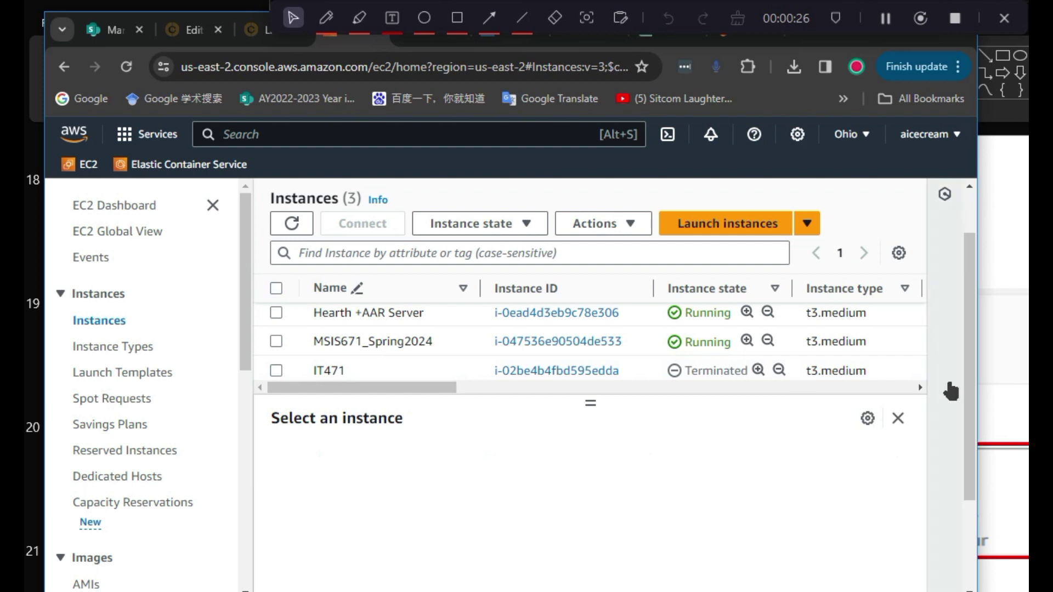
scroll(768, 356, down, 2)
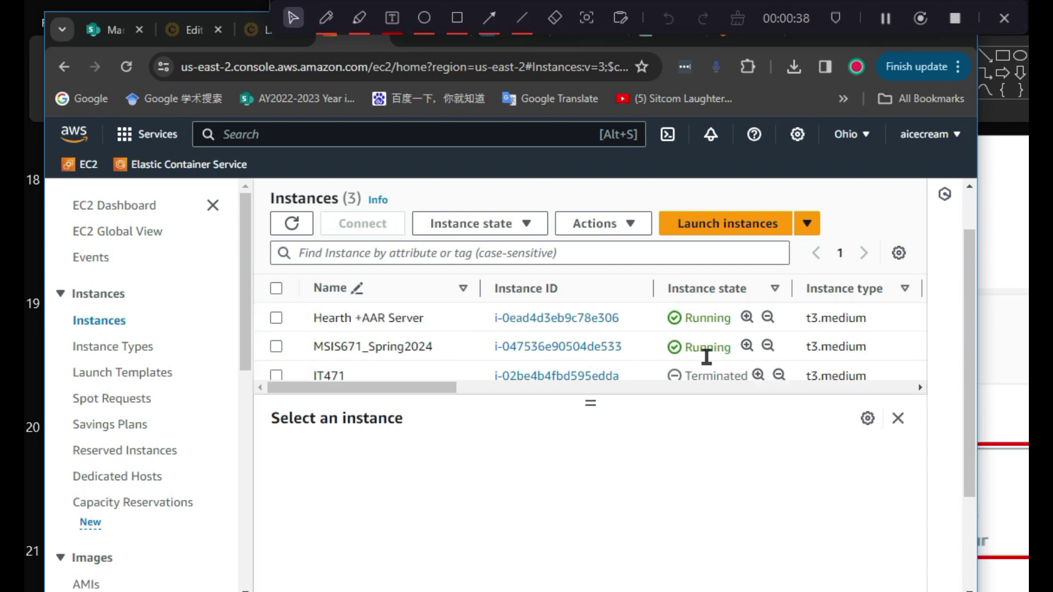
scroll(970, 366, down, 1)
scroll(970, 366, down, 1)
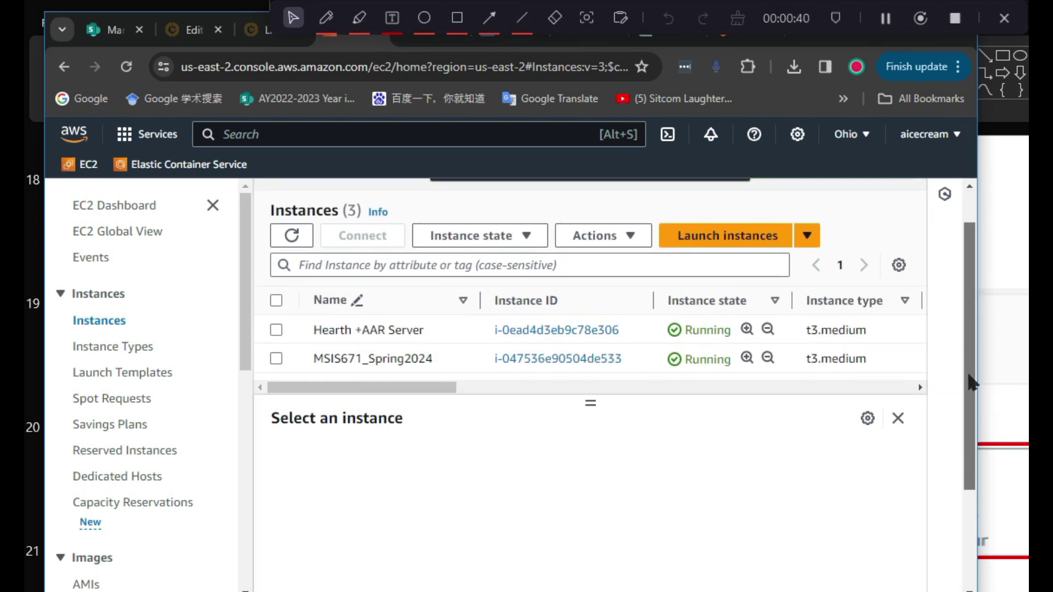
click(529, 234)
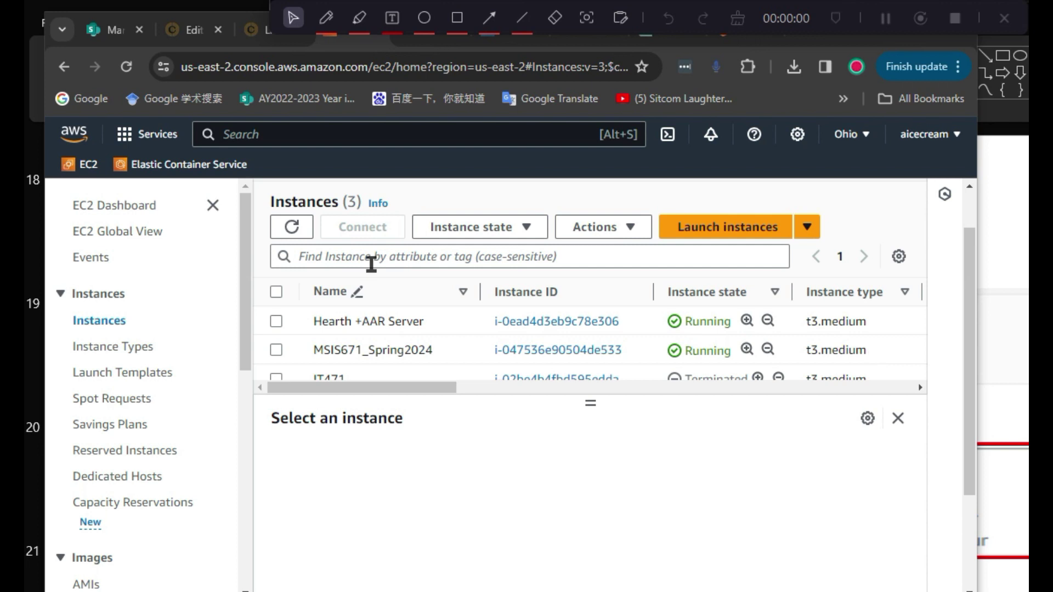
click(288, 230)
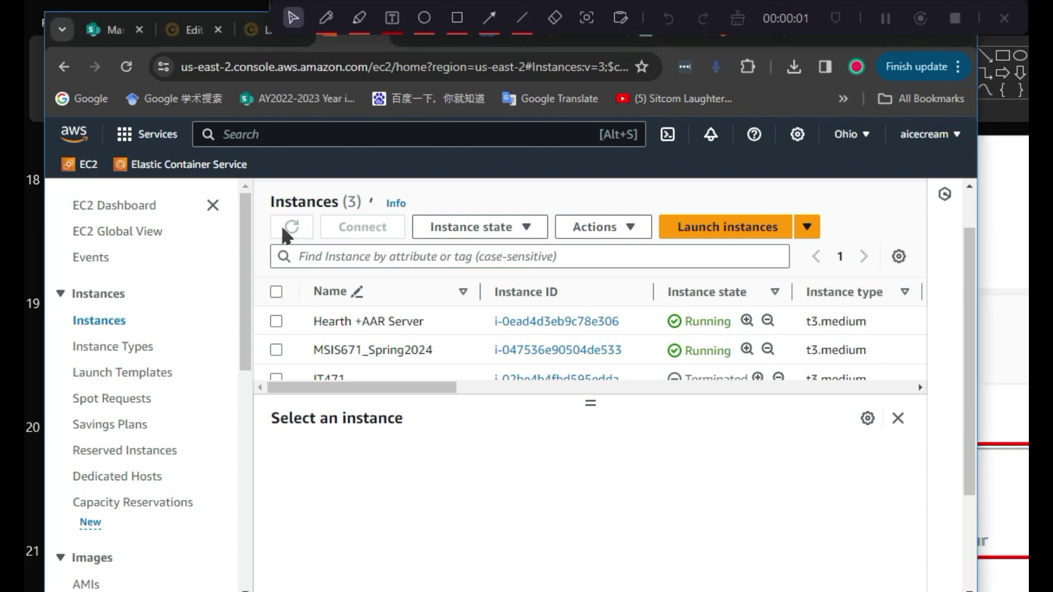